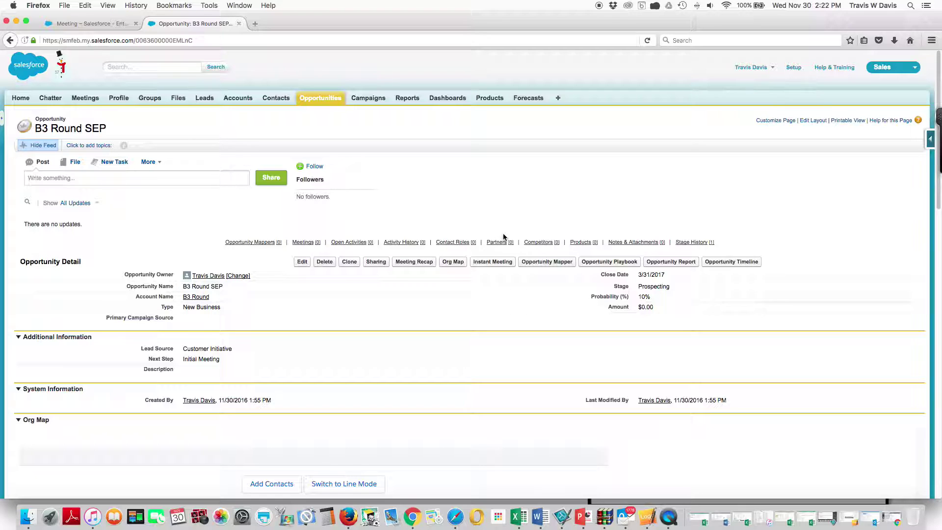
Create an opportunity mapper for the B3 Round SEP opportunity using the Frontal Strategy template
{"action": "left_click", "coordinate": [535, 264]}
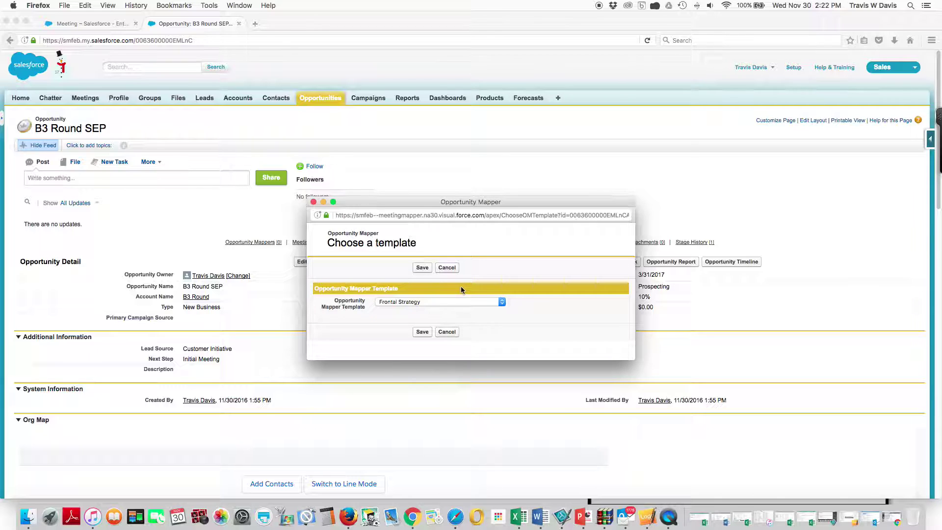
{"action": "left_click", "coordinate": [423, 268]}
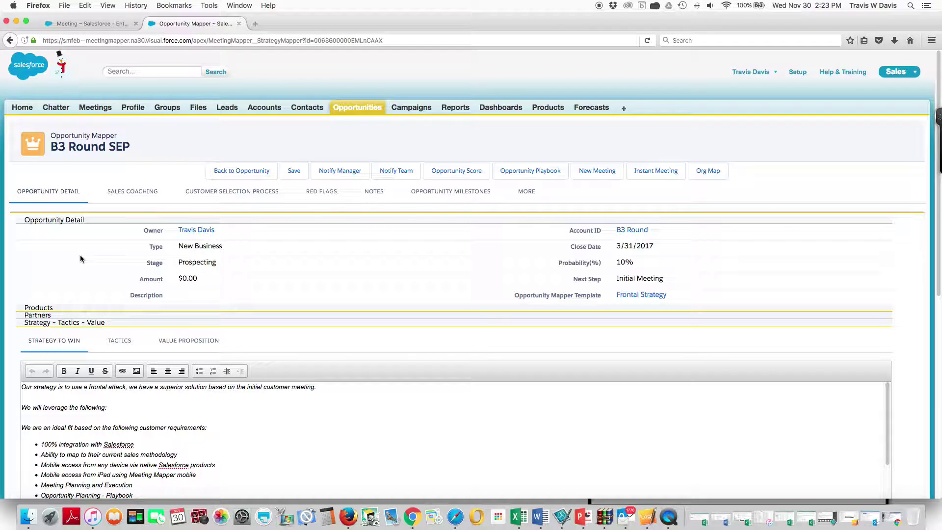
Review the opportunity details and the Strategy to Win and Tactics text of the opportunity mapper
{"action": "scroll", "coordinate": [175, 254], "scroll_direction": "down", "scroll_amount": 2}
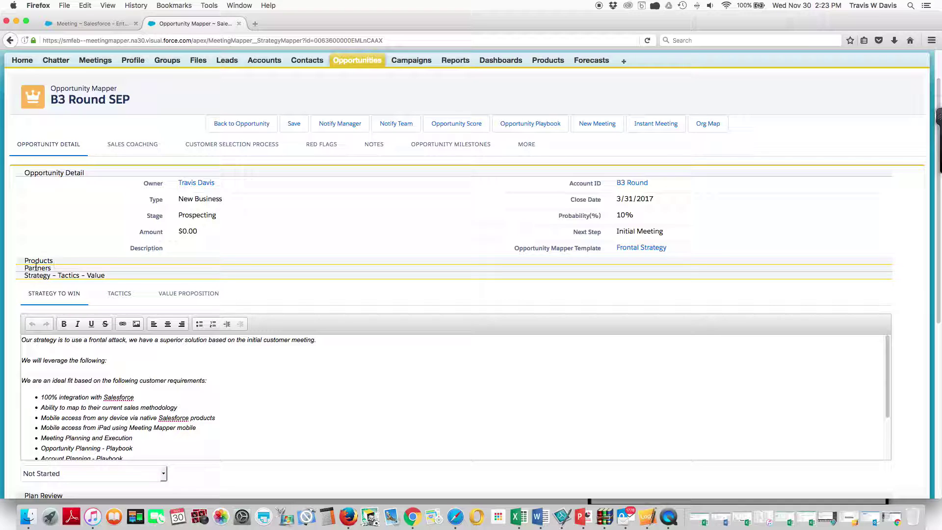
{"action": "scroll", "coordinate": [36, 278], "scroll_direction": "down", "scroll_amount": 1}
{"action": "scroll", "coordinate": [86, 359], "scroll_direction": "down", "scroll_amount": 2}
{"action": "scroll", "coordinate": [86, 359], "scroll_direction": "up", "scroll_amount": 2}
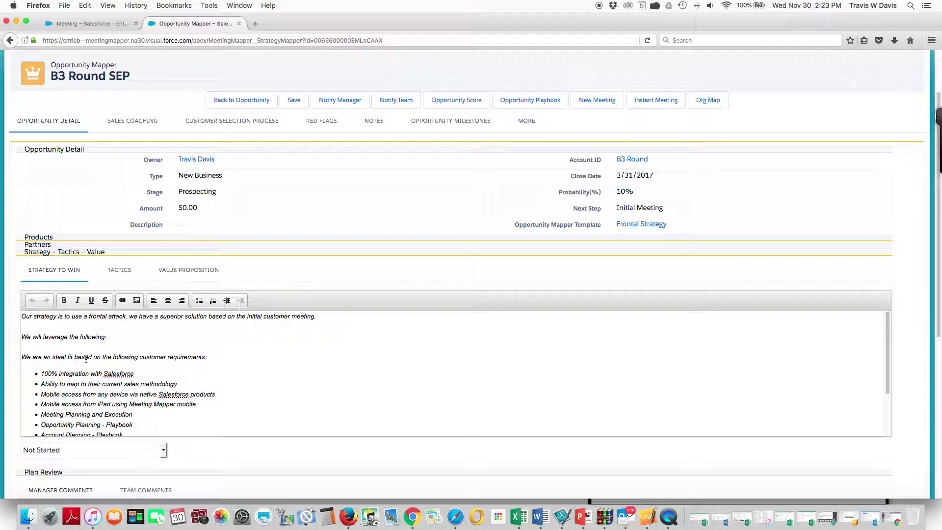
{"action": "scroll", "coordinate": [123, 376], "scroll_direction": "down", "scroll_amount": 1}
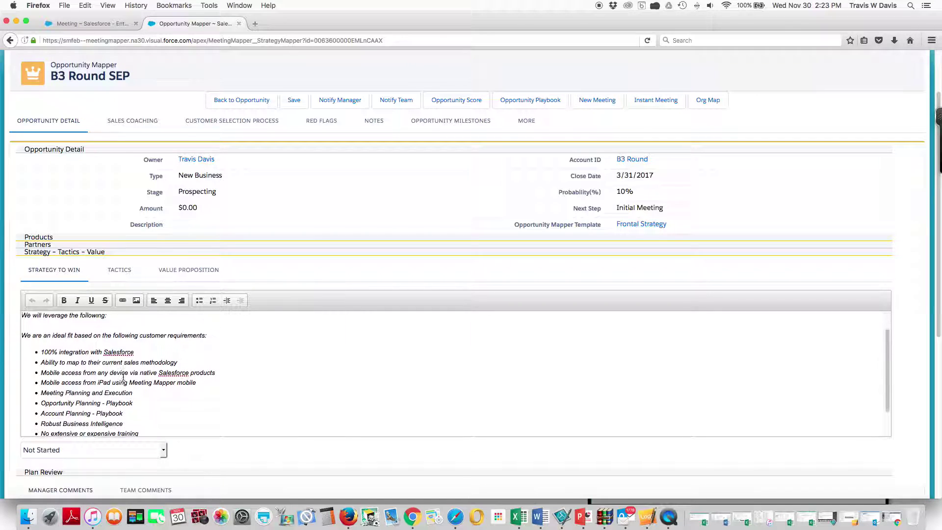
{"action": "left_click", "coordinate": [119, 271]}
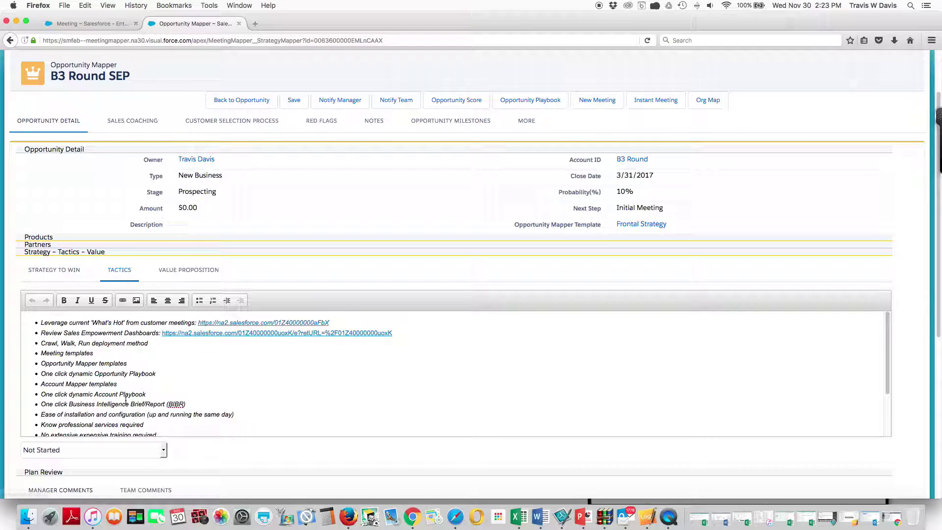
Set the status of the Value Proposition section to Working
{"action": "left_click", "coordinate": [197, 276]}
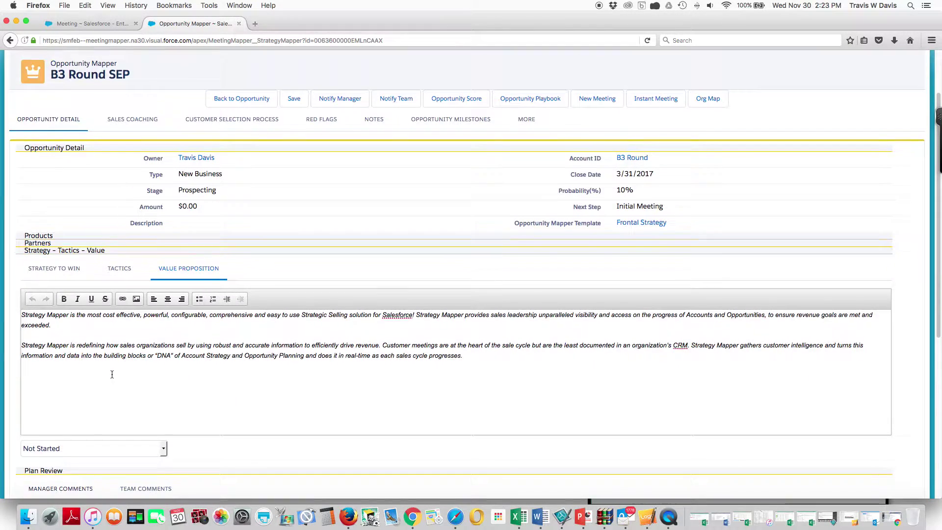
{"action": "scroll", "coordinate": [103, 319], "scroll_direction": "down", "scroll_amount": 5}
{"action": "left_click", "coordinate": [103, 301]}
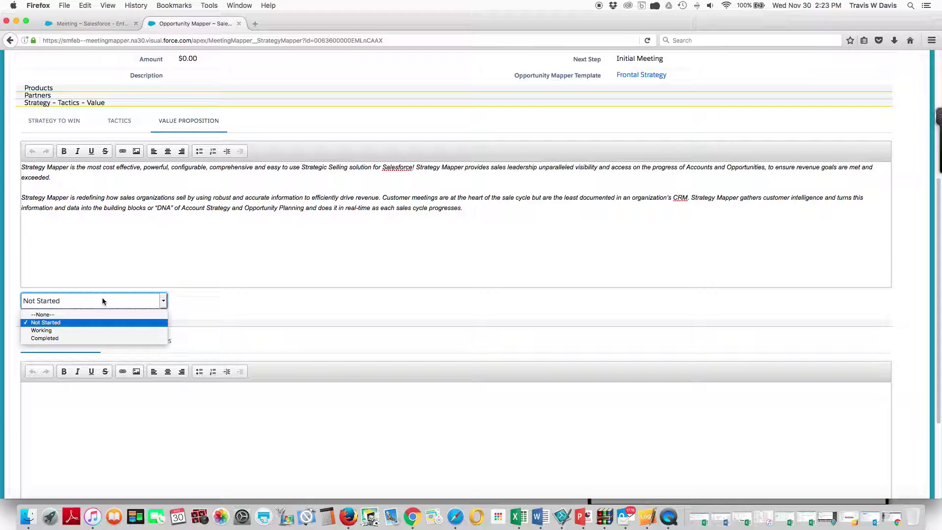
{"action": "left_click", "coordinate": [55, 331]}
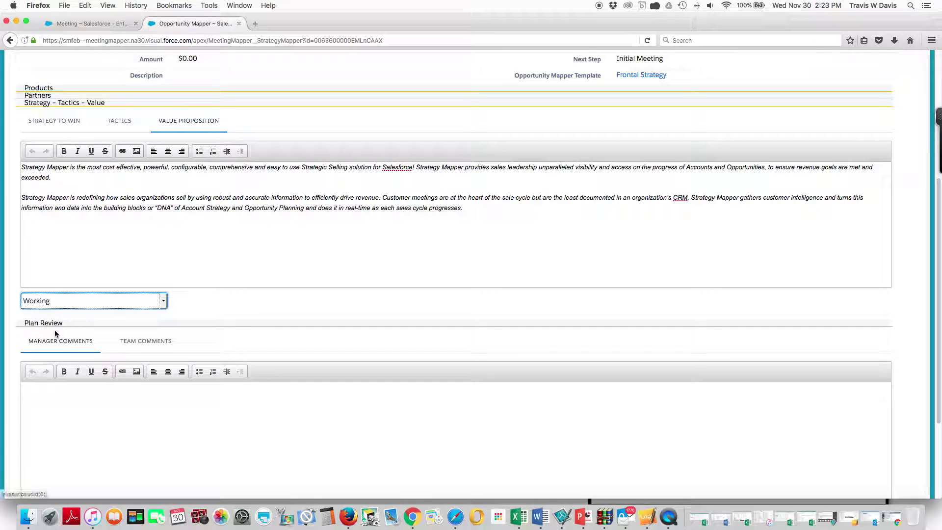
Update the status of the Strategy to Win section
{"action": "left_click", "coordinate": [59, 124]}
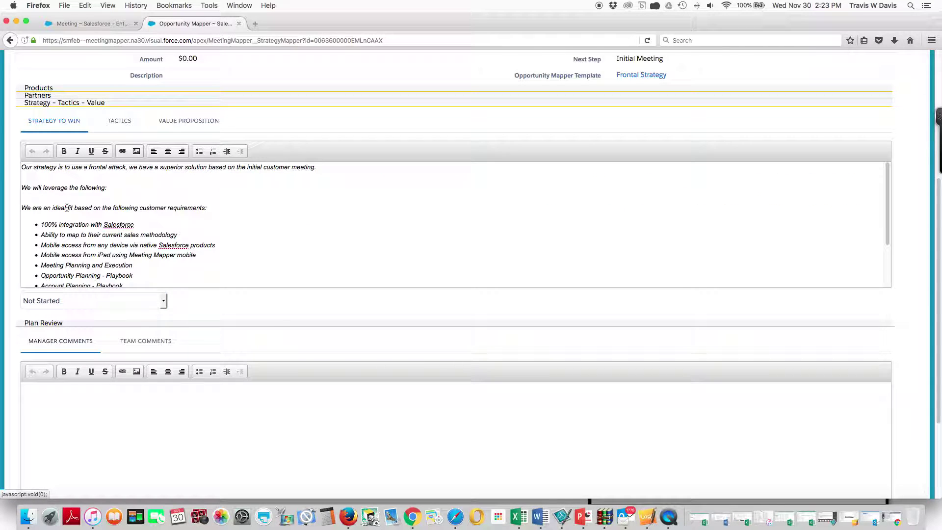
{"action": "left_click", "coordinate": [75, 303]}
{"action": "left_click", "coordinate": [69, 338]}
Set the status of the Tactics section to Working
{"action": "left_click", "coordinate": [120, 128]}
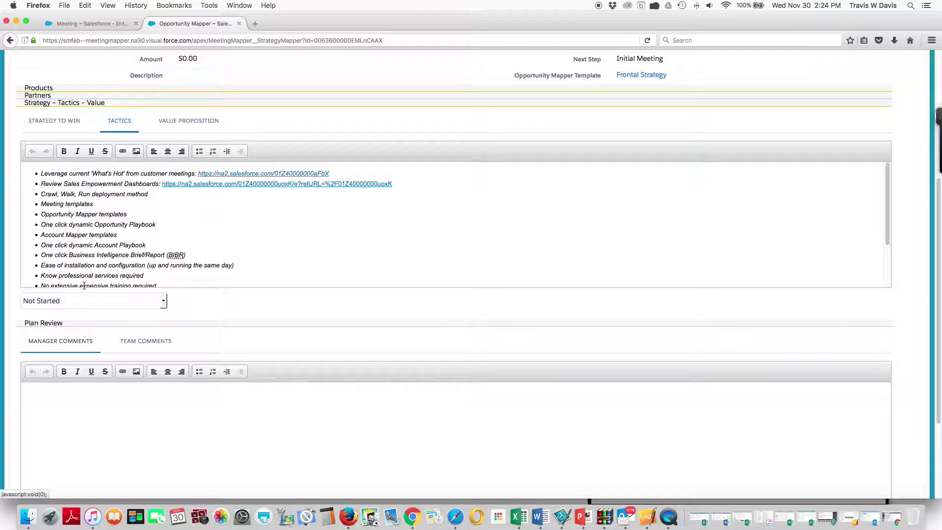
{"action": "left_click", "coordinate": [78, 302]}
{"action": "left_click", "coordinate": [70, 331]}
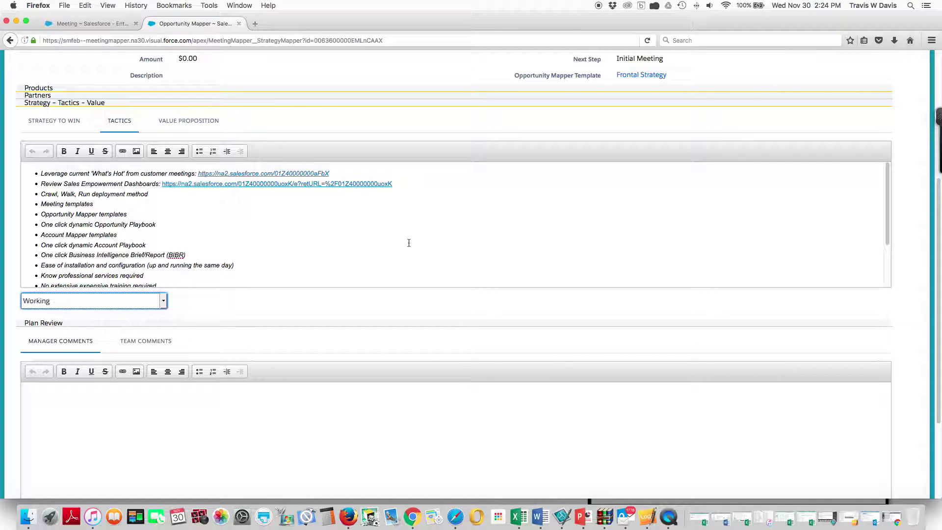
Review the rest of the tactics list, the plan review comments, the open activities and the attachments area
{"action": "left_click", "coordinate": [372, 230]}
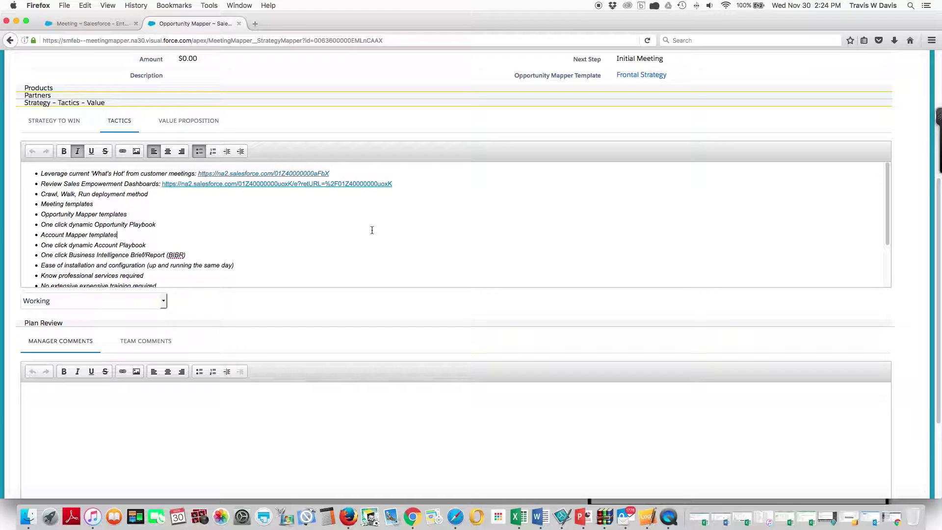
{"action": "scroll", "coordinate": [334, 218], "scroll_direction": "down", "scroll_amount": 3}
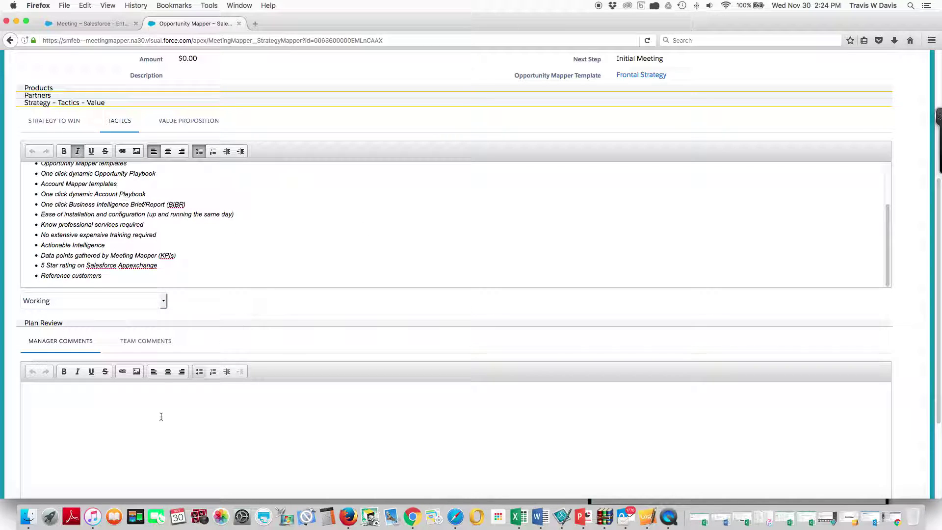
{"action": "scroll", "coordinate": [116, 416], "scroll_direction": "down", "scroll_amount": 2}
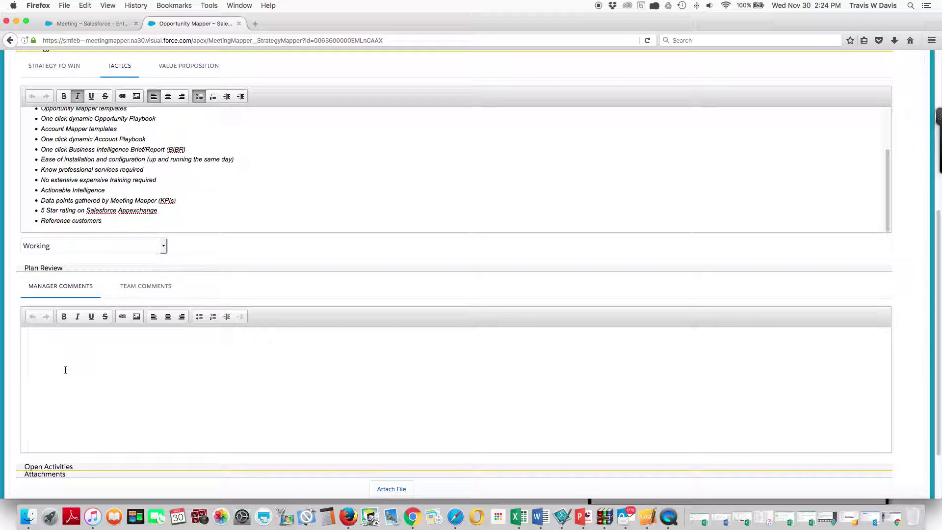
{"action": "scroll", "coordinate": [65, 369], "scroll_direction": "down", "scroll_amount": 3}
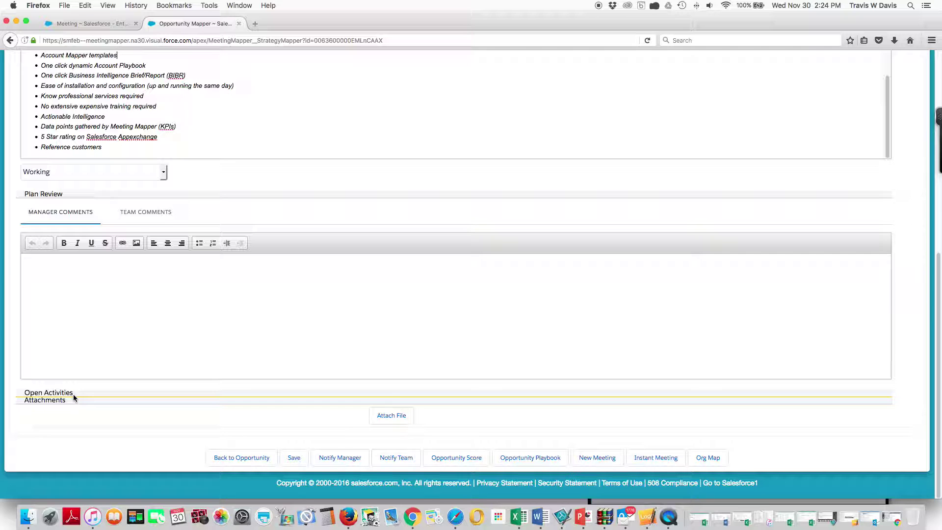
{"action": "scroll", "coordinate": [214, 340], "scroll_direction": "up", "scroll_amount": 10}
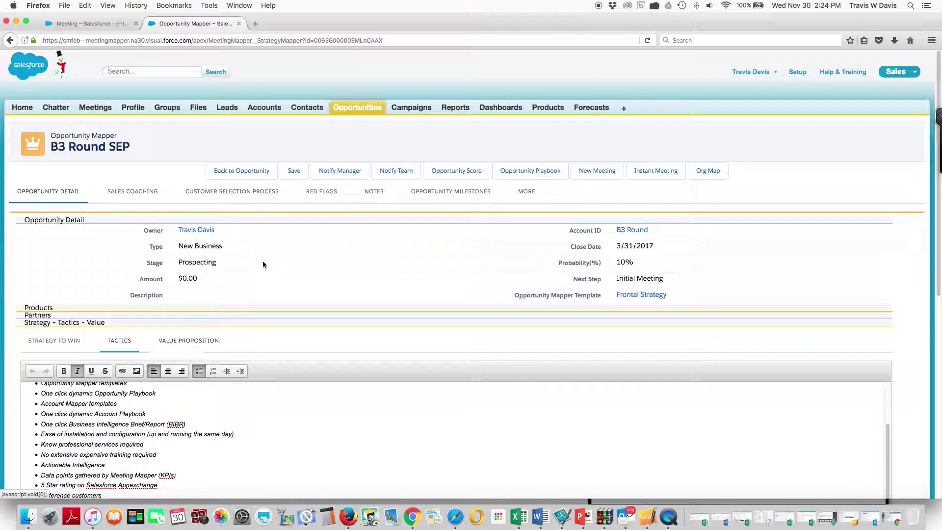
Review the Prospecting stage's probing questions and helpful prospect links in the sales coaching section
{"action": "left_click", "coordinate": [142, 197]}
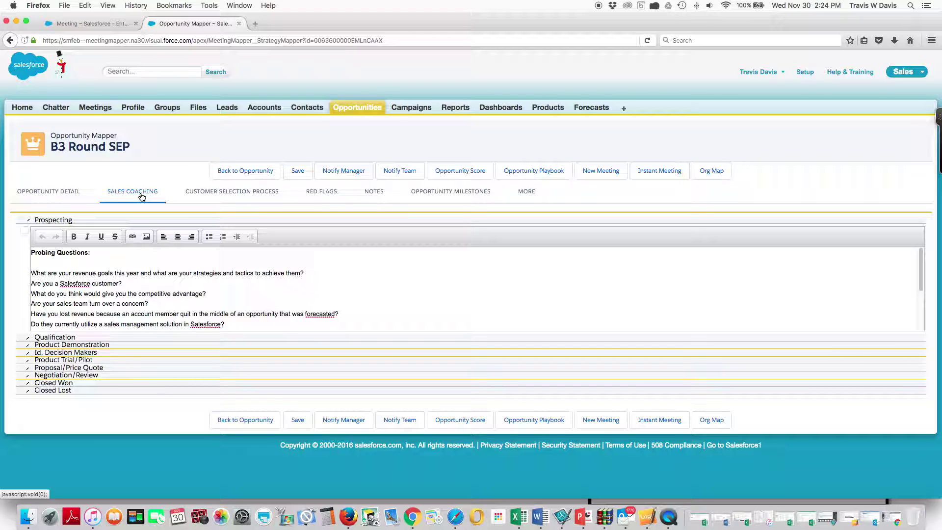
{"action": "scroll", "coordinate": [135, 300], "scroll_direction": "down", "scroll_amount": 4}
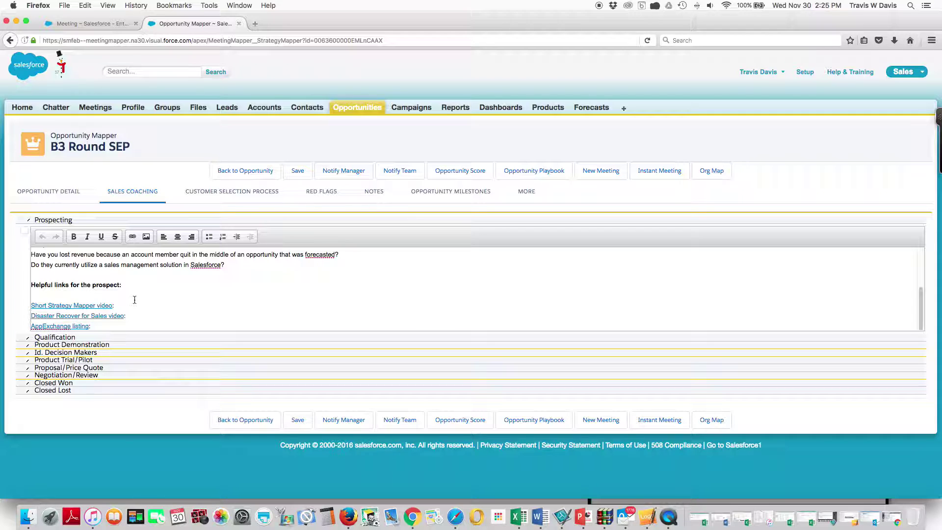
{"action": "scroll", "coordinate": [135, 299], "scroll_direction": "up", "scroll_amount": 3}
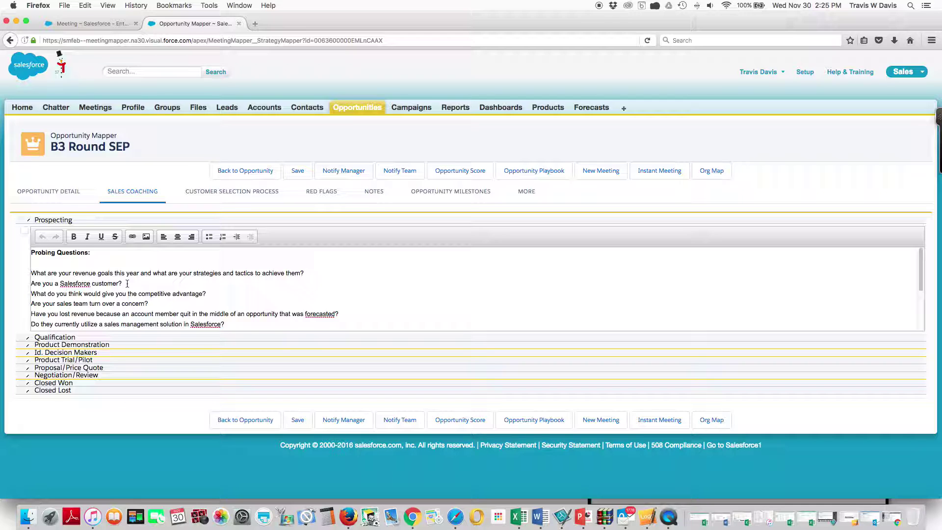
{"action": "scroll", "coordinate": [162, 284], "scroll_direction": "down", "scroll_amount": 3}
{"action": "scroll", "coordinate": [163, 286], "scroll_direction": "up", "scroll_amount": 3}
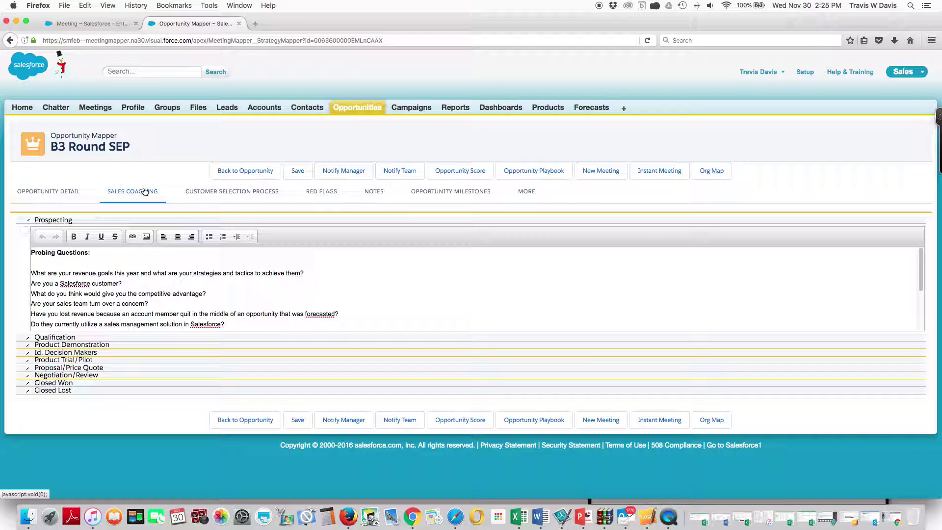
Insert a new process row at position 4 in the customer selection process
{"action": "left_click", "coordinate": [222, 193]}
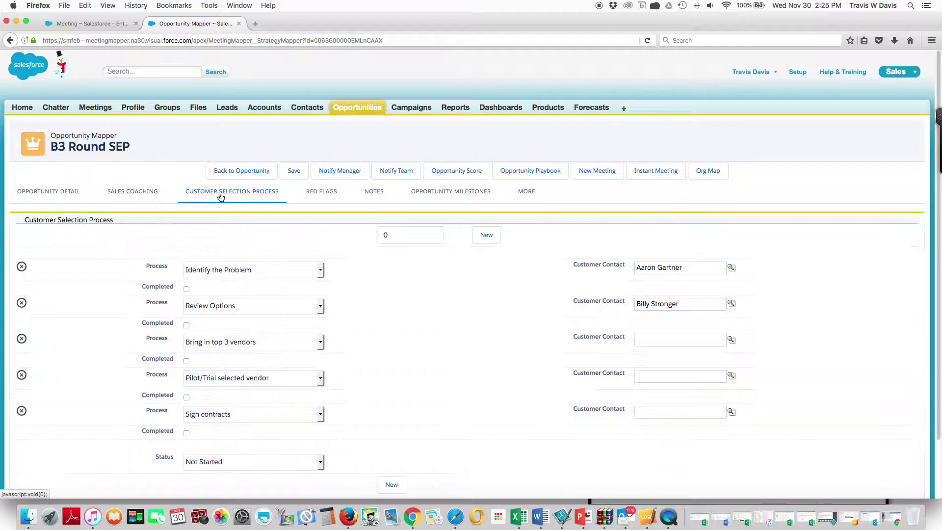
{"action": "scroll", "coordinate": [438, 331], "scroll_direction": "down", "scroll_amount": 3}
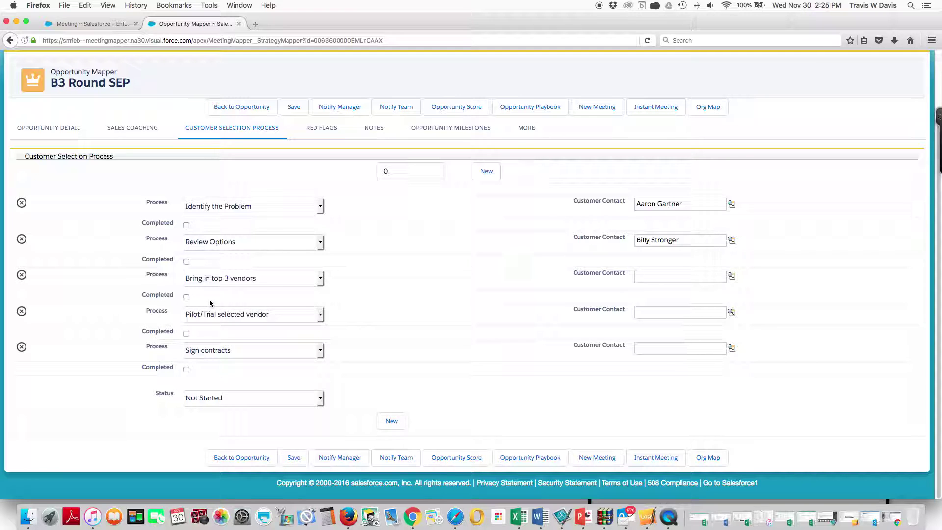
{"action": "left_click", "coordinate": [379, 170]}
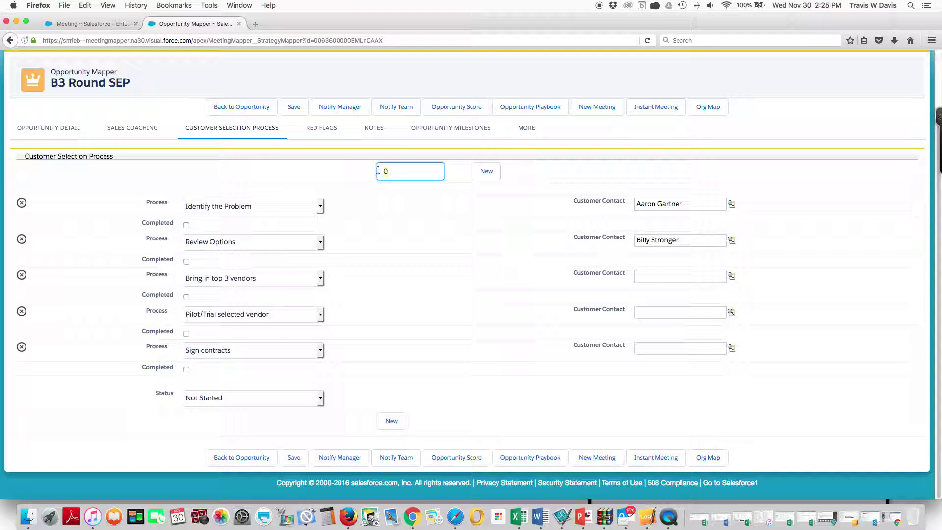
{"action": "type", "text": "4"}
{"action": "left_click", "coordinate": [485, 171]}
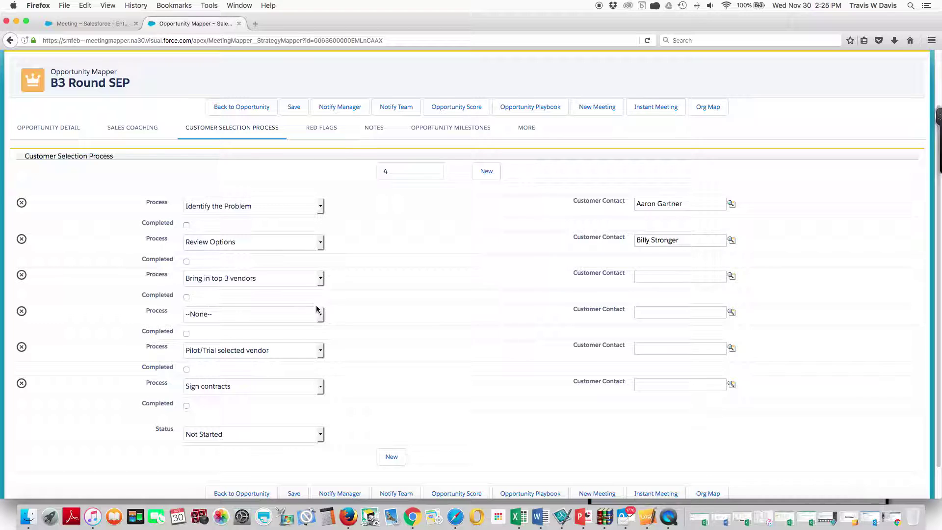
Set the fourth selection process to Pilot/Trial selected vendor and the fifth to Install in Sandbox
{"action": "left_click", "coordinate": [320, 314]}
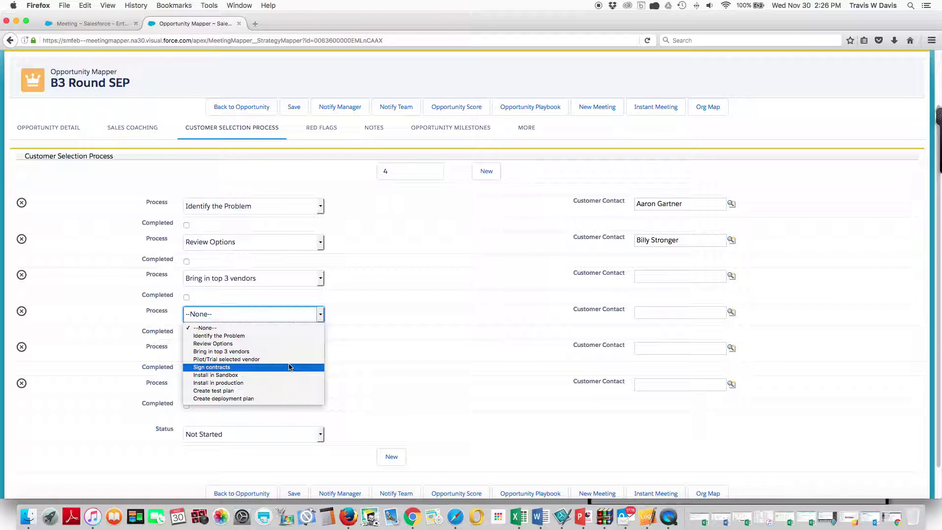
{"action": "left_click", "coordinate": [271, 375]}
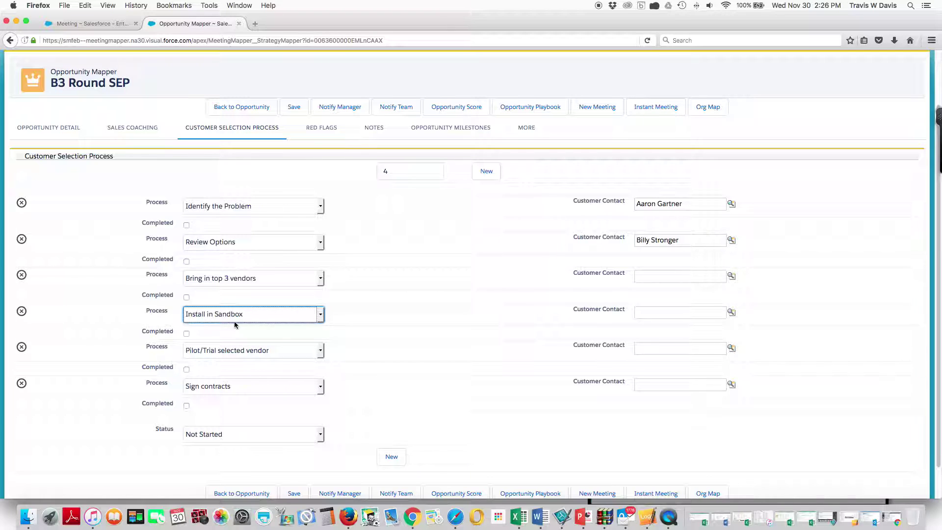
{"action": "left_click", "coordinate": [320, 316]}
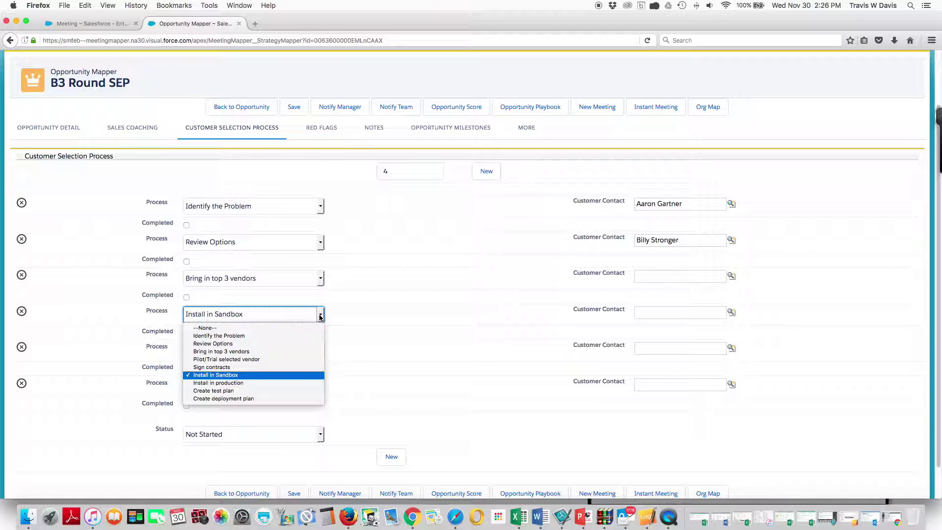
{"action": "left_click", "coordinate": [264, 360]}
{"action": "left_click", "coordinate": [319, 351]}
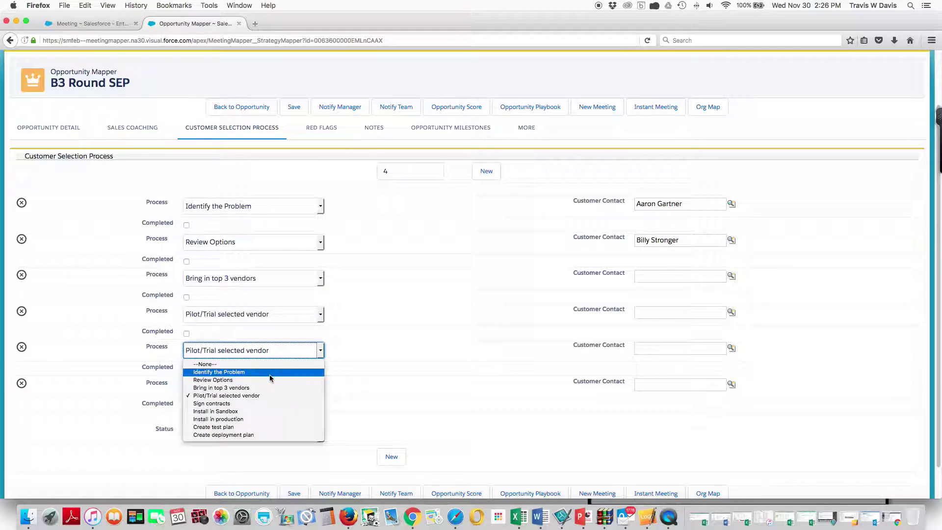
{"action": "left_click", "coordinate": [249, 411]}
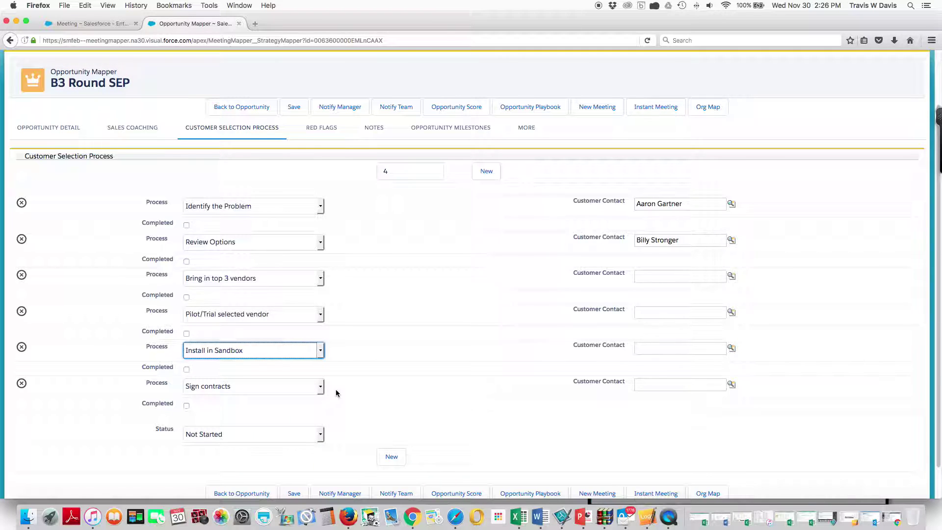
Assign a recently viewed B2 Squared contact to the Install in Sandbox process and set the customer selection status to Working
{"action": "left_click", "coordinate": [732, 348]}
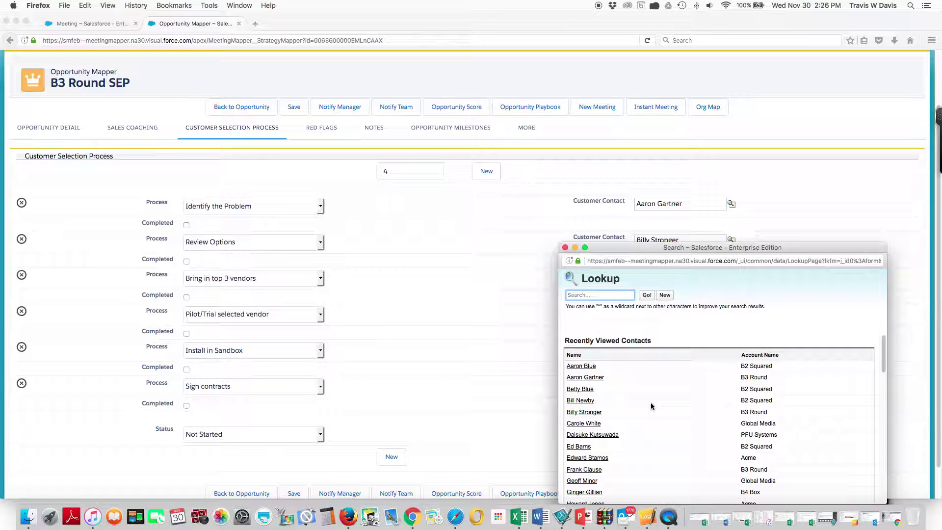
{"action": "left_click", "coordinate": [581, 389]}
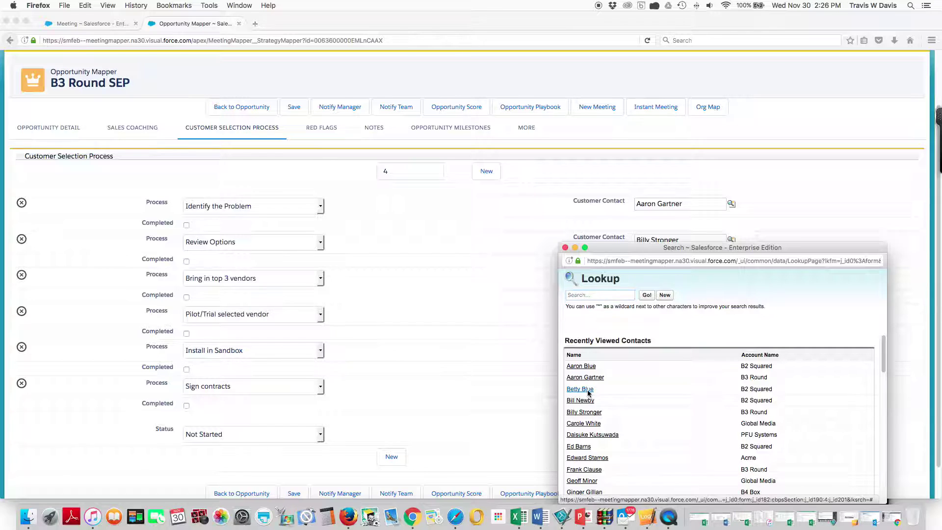
{"action": "left_click", "coordinate": [547, 378]}
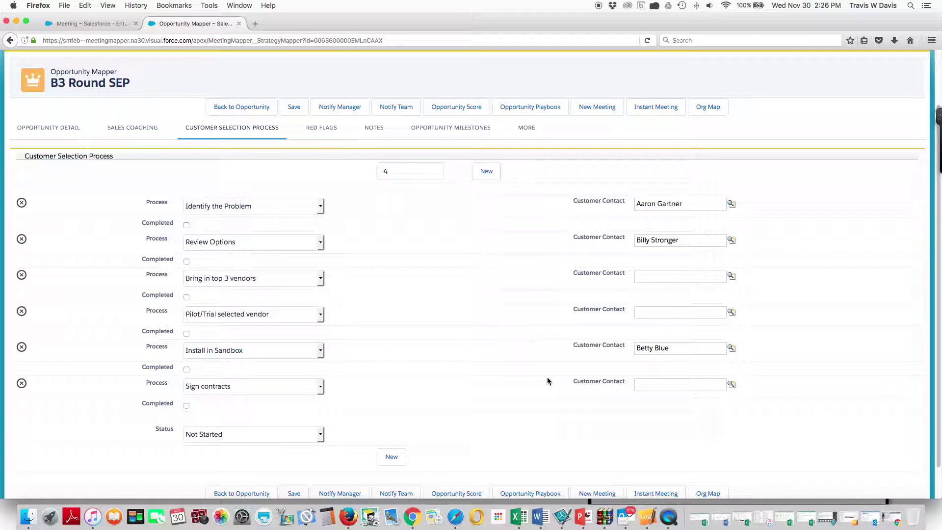
{"action": "left_click", "coordinate": [321, 435]}
{"action": "left_click", "coordinate": [299, 464]}
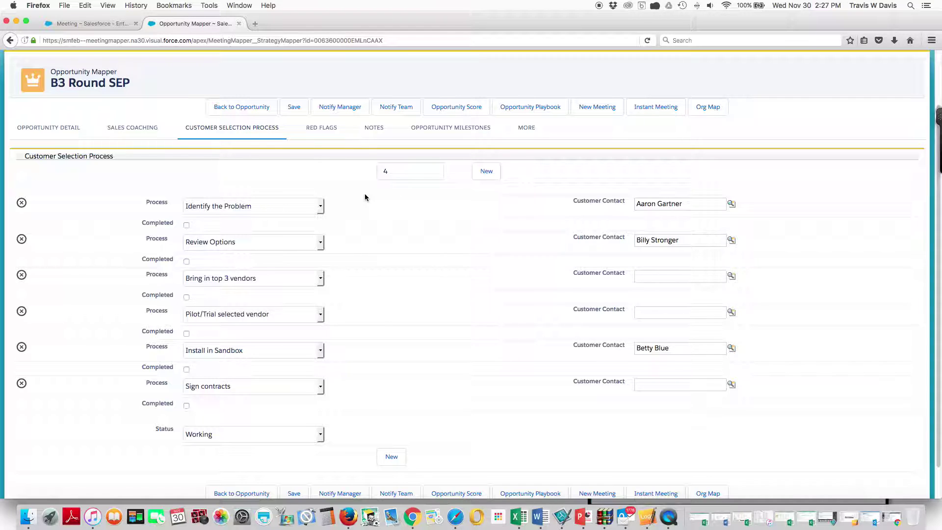
Add a new red flag to the opportunity and set it to "Buyer is on OTE last two weeks of the QT."
{"action": "left_click", "coordinate": [321, 129]}
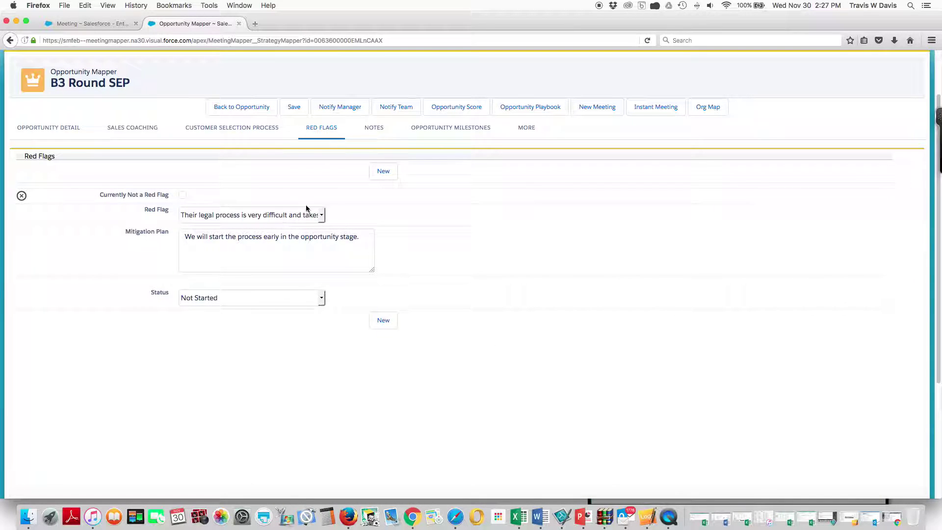
{"action": "left_click", "coordinate": [322, 218]}
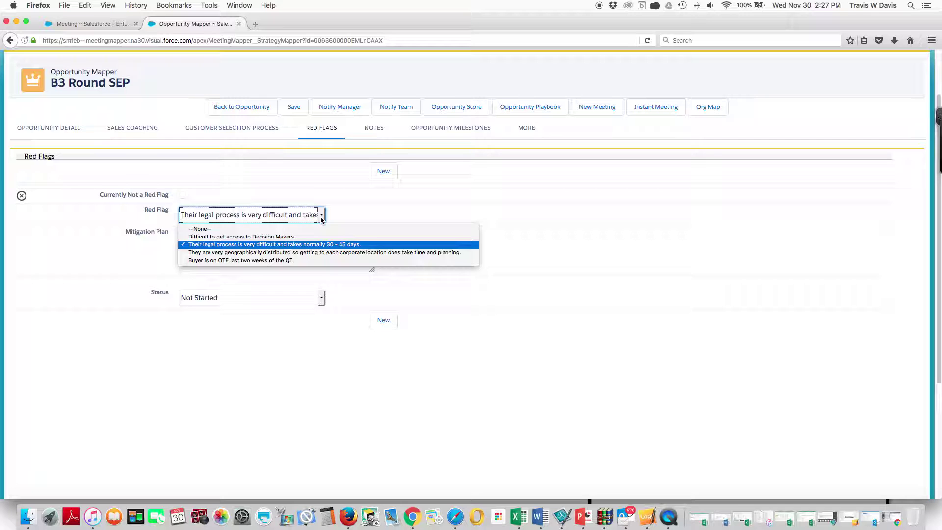
{"action": "left_click", "coordinate": [351, 205]}
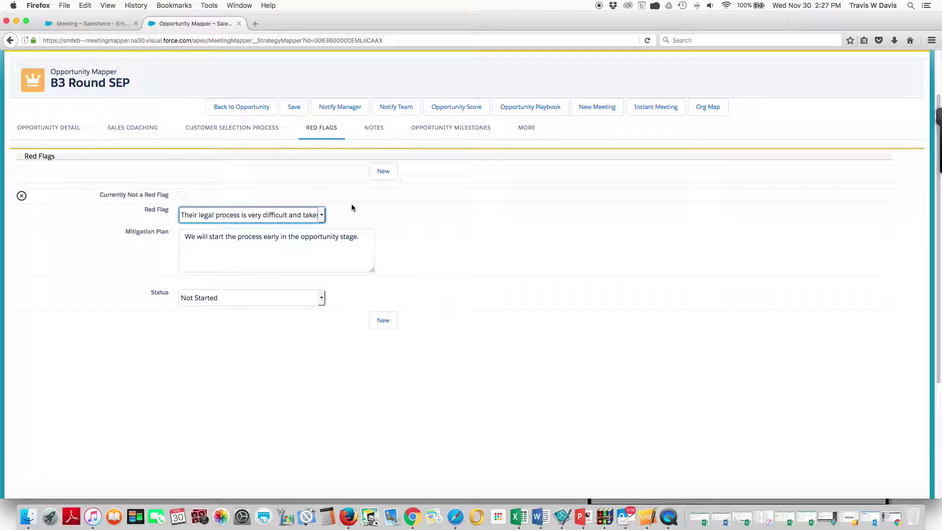
{"action": "left_click", "coordinate": [390, 173]}
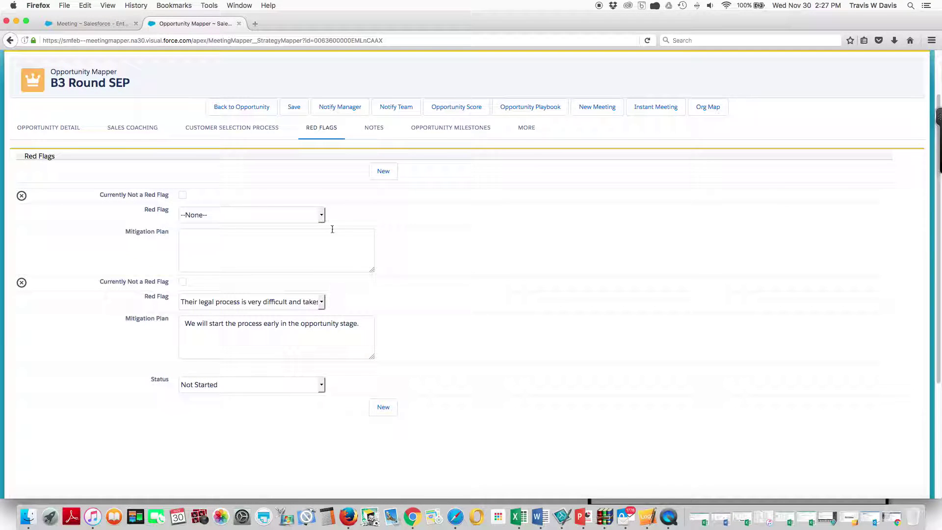
{"action": "left_click", "coordinate": [320, 216]}
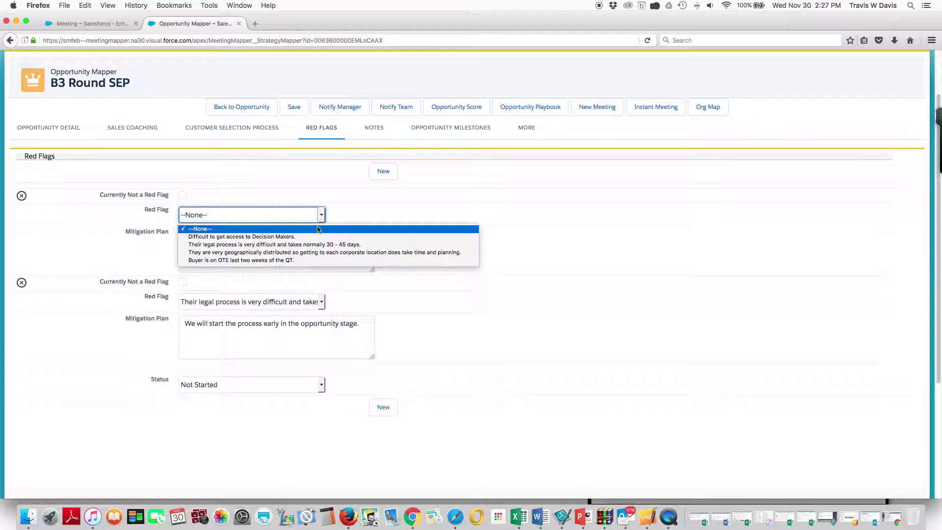
{"action": "left_click", "coordinate": [301, 260]}
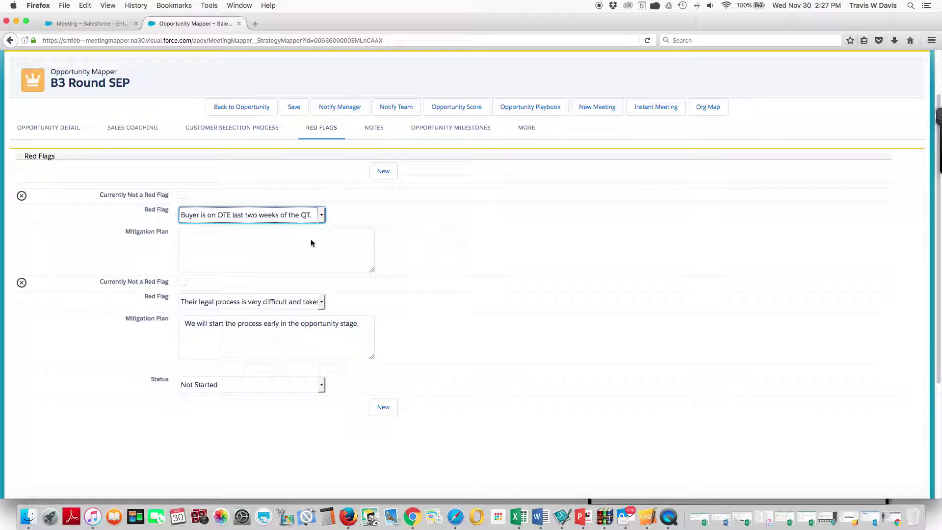
Enter "Id a new buyer or send contacts early." as the new red flag's mitigation plan and save the mapper
{"action": "left_click", "coordinate": [311, 243]}
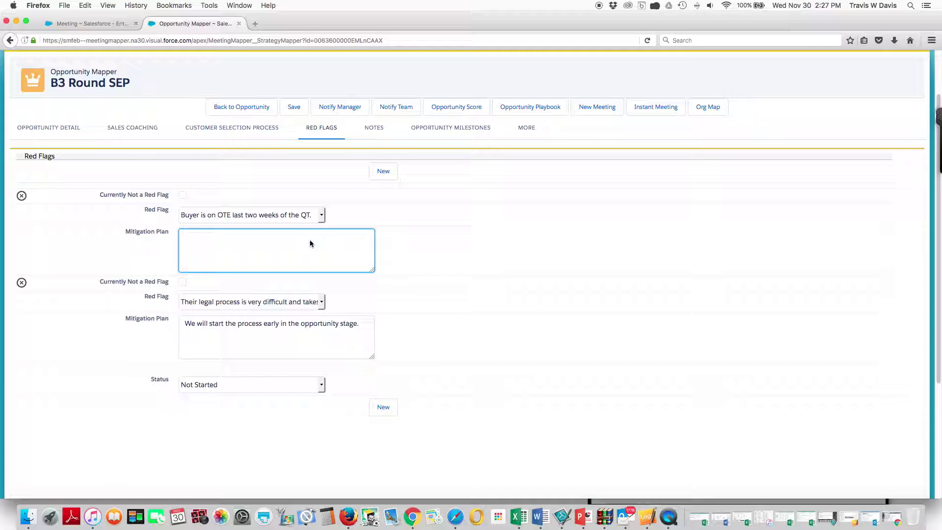
{"action": "type", "text": "Id a new buyer or send contact"}
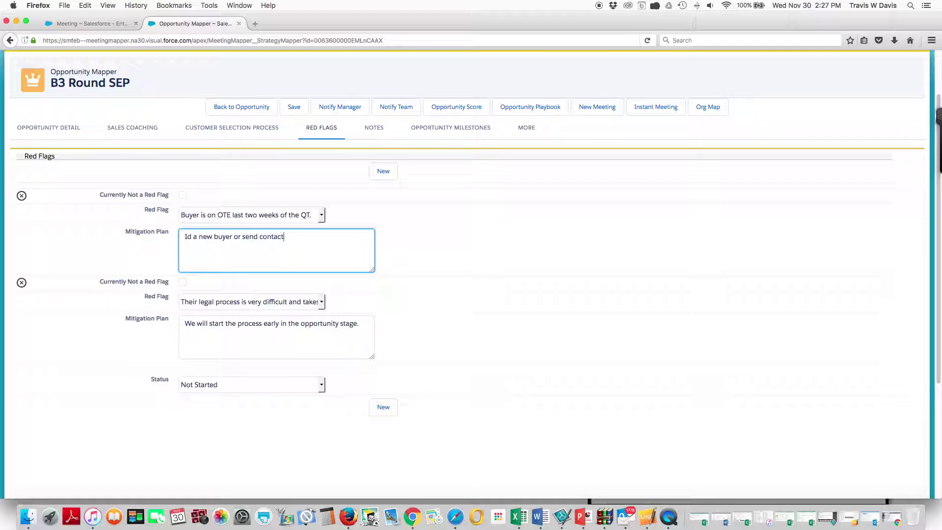
{"action": "type", "text": "s early."}
{"action": "left_click", "coordinate": [425, 239]}
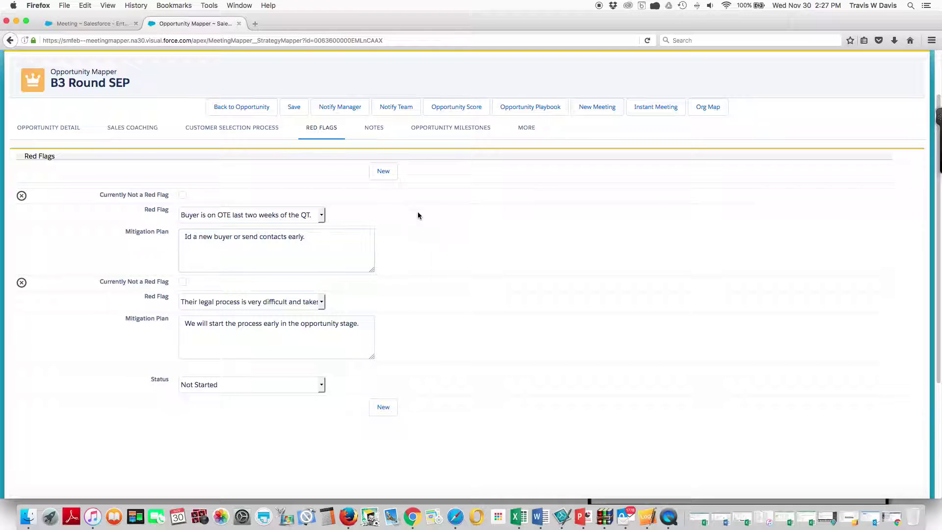
{"action": "left_click", "coordinate": [294, 110]}
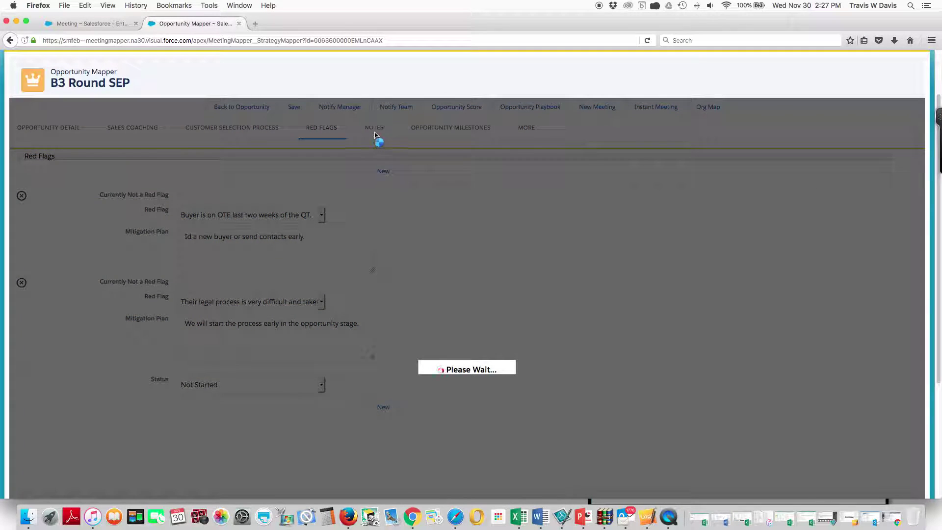
Add a note reading "Quick call with customer." and date it today, 11/30/2016
{"action": "left_click", "coordinate": [374, 128]}
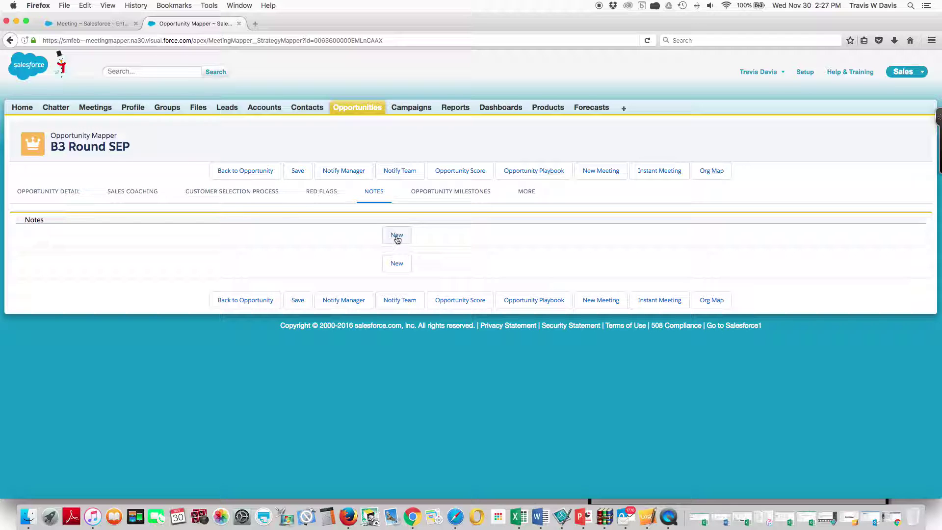
{"action": "left_click", "coordinate": [397, 238]}
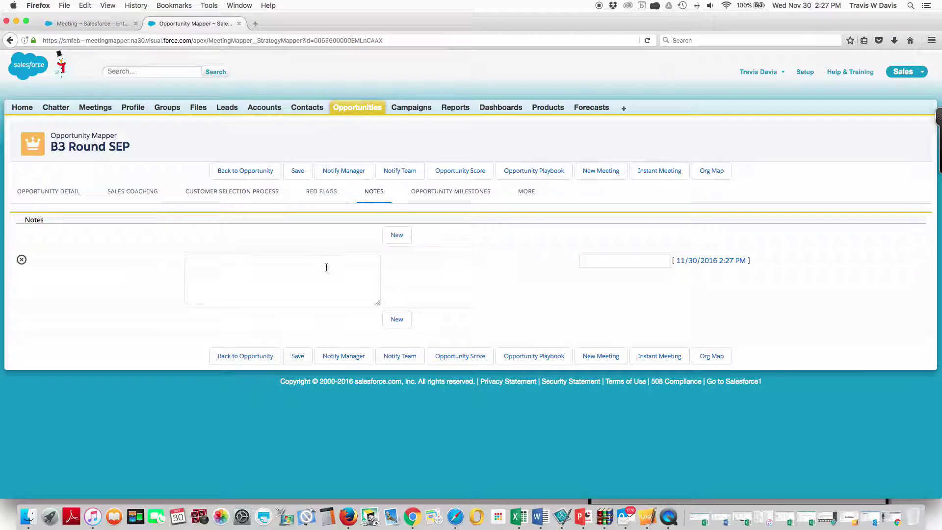
{"action": "left_click", "coordinate": [327, 267]}
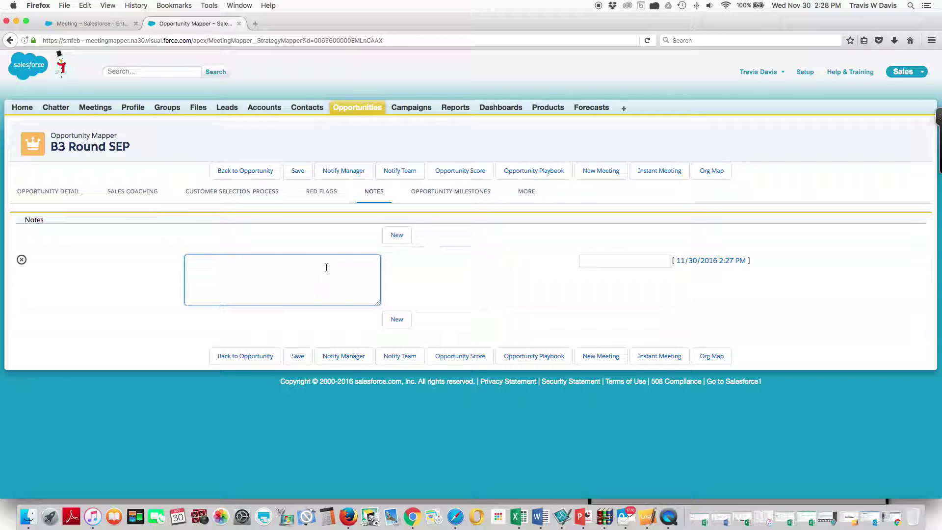
{"action": "type", "text": "Quick call with customer."}
{"action": "left_click", "coordinate": [627, 261]}
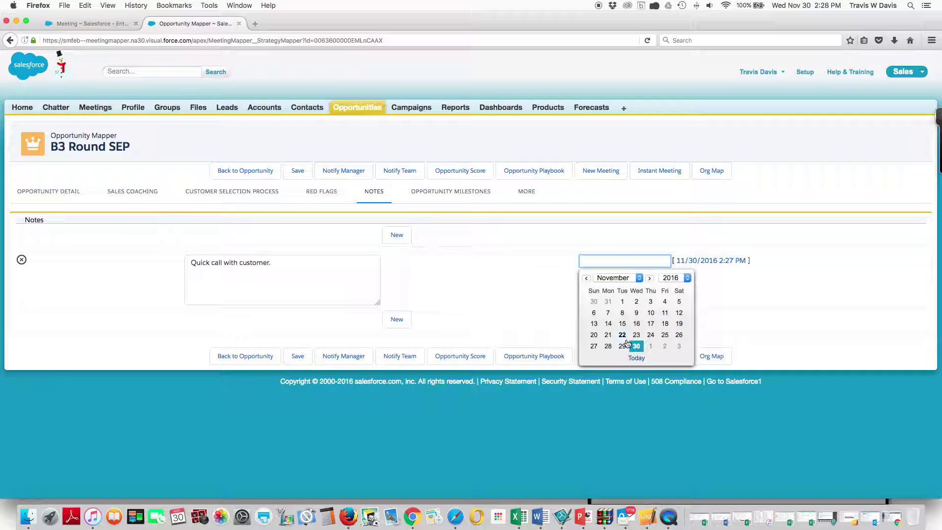
{"action": "left_click", "coordinate": [636, 357]}
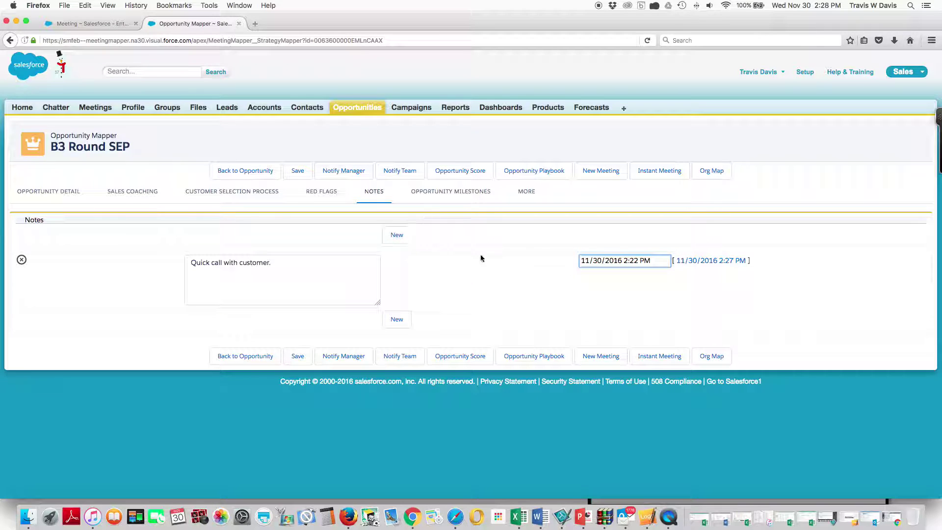
Comment "Great demo." on the In-Depth Demonstration opportunity milestone and mark its status green
{"action": "left_click", "coordinate": [442, 196]}
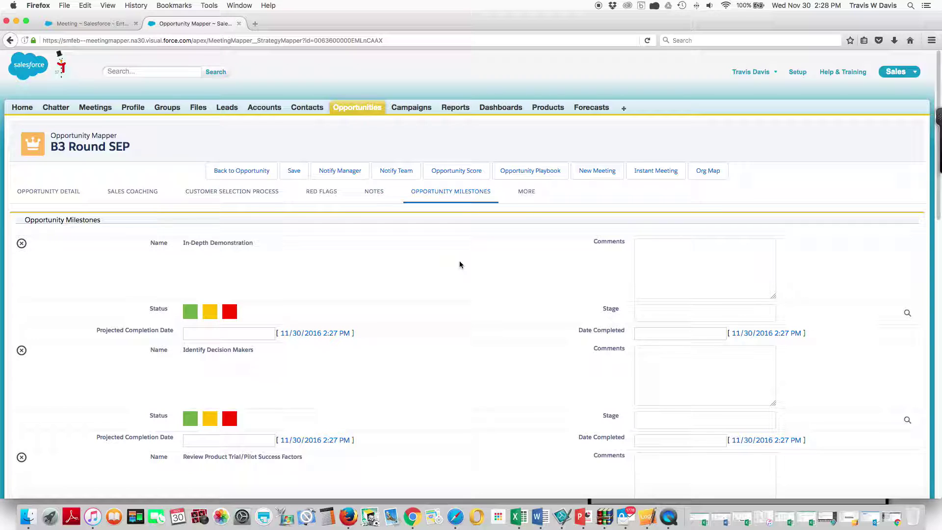
{"action": "scroll", "coordinate": [459, 261], "scroll_direction": "down", "scroll_amount": 1}
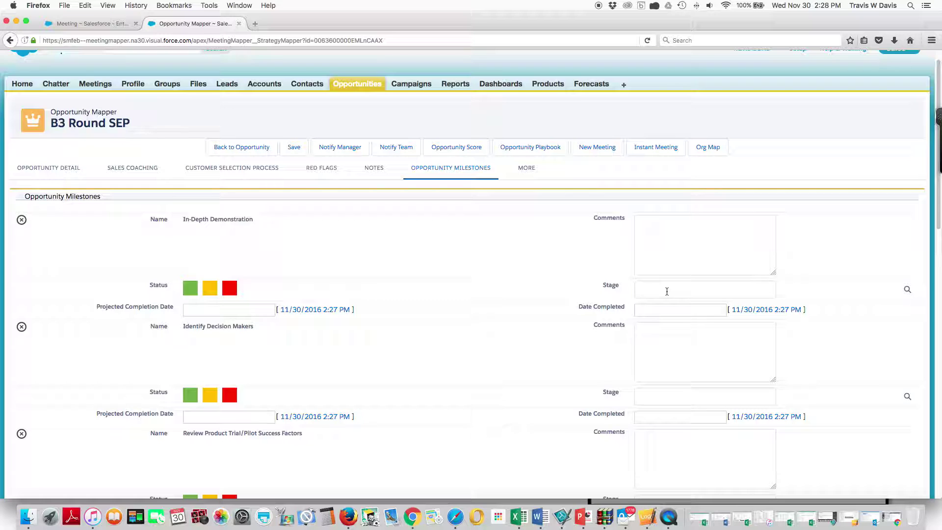
{"action": "left_click", "coordinate": [659, 236]}
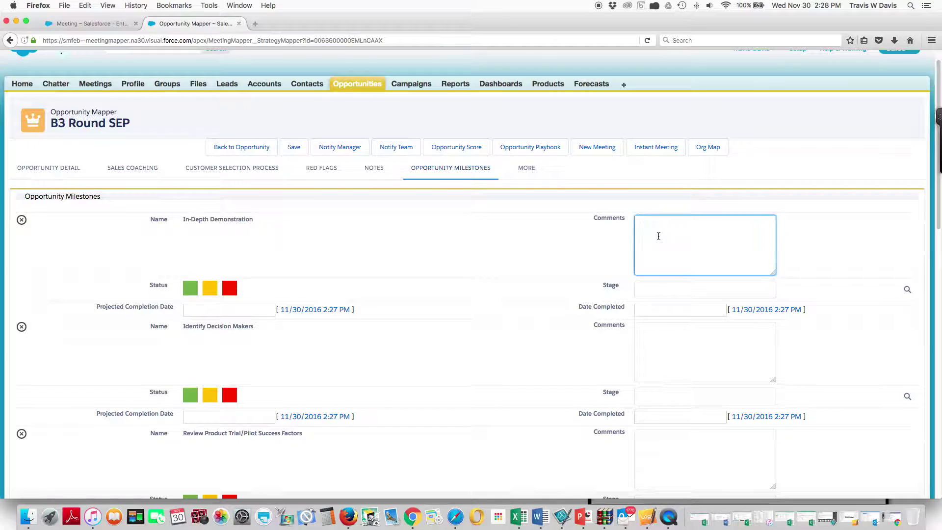
{"action": "type", "text": "G"}
{"action": "type", "text": "reat demo."}
{"action": "left_click", "coordinate": [196, 289]}
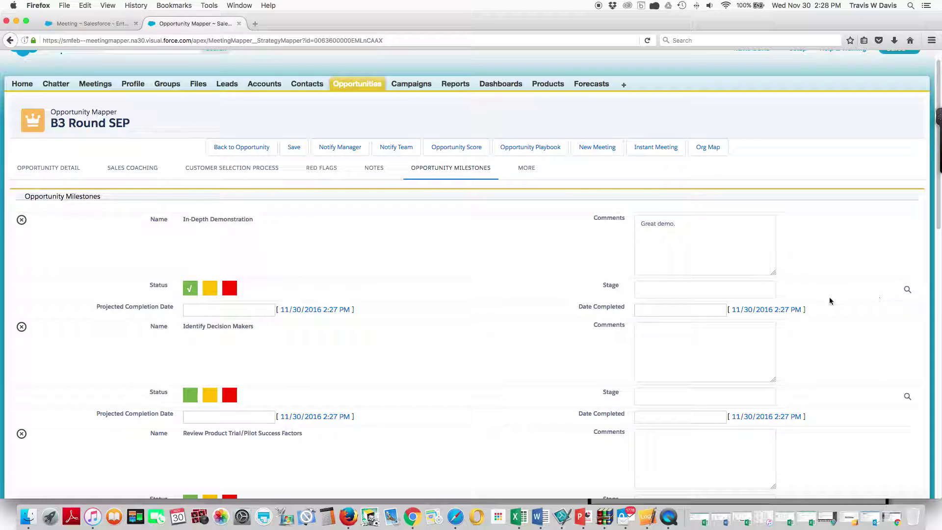
Set the In-Depth Demonstration milestone's stage to Prospecting and its completion date to today, 11/30/2016
{"action": "left_click", "coordinate": [906, 292]}
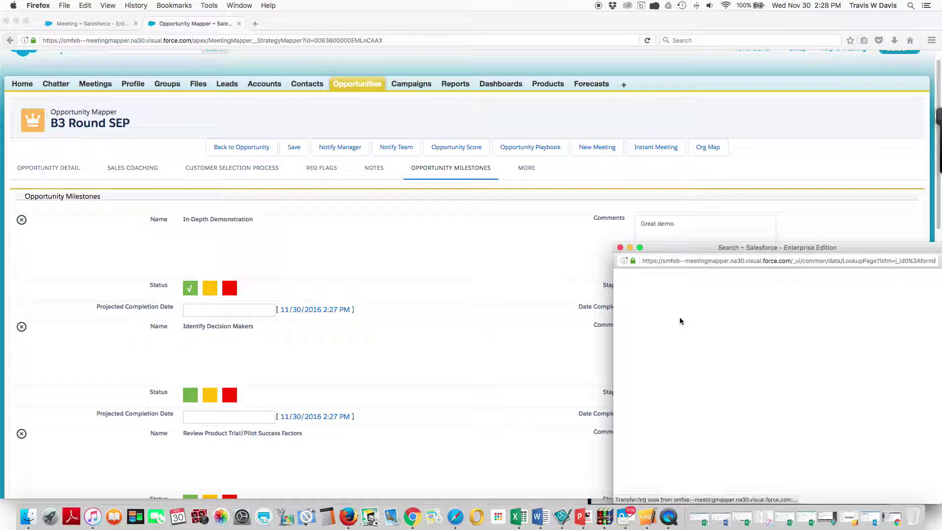
{"action": "left_click", "coordinate": [638, 366]}
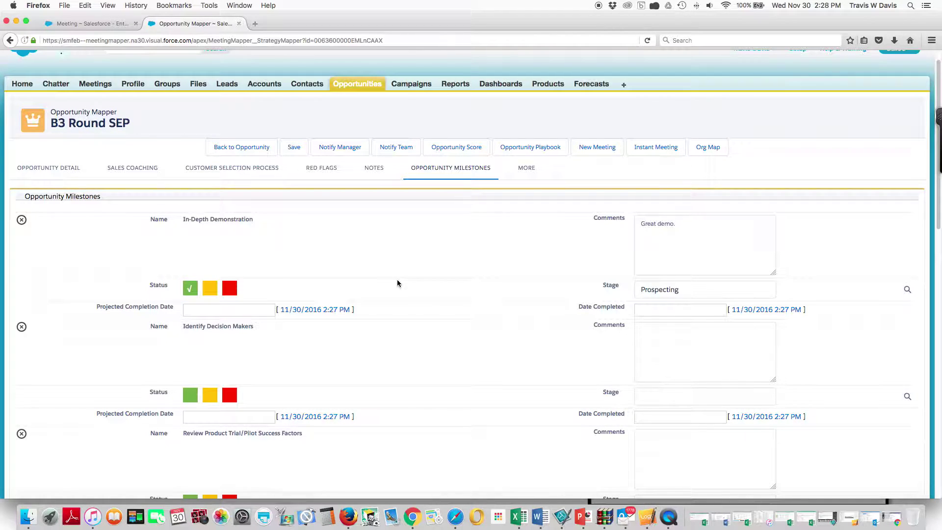
{"action": "scroll", "coordinate": [409, 300], "scroll_direction": "down", "scroll_amount": 5}
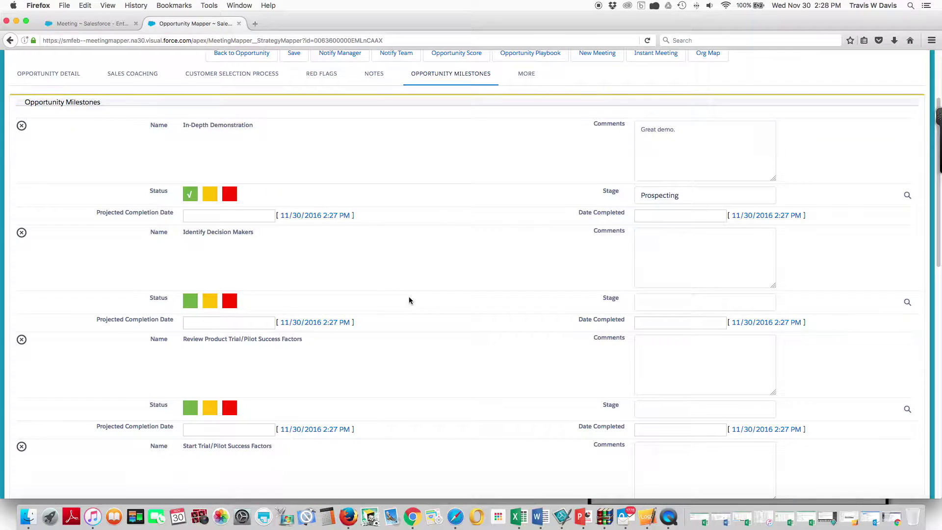
{"action": "scroll", "coordinate": [410, 301], "scroll_direction": "up", "scroll_amount": 6}
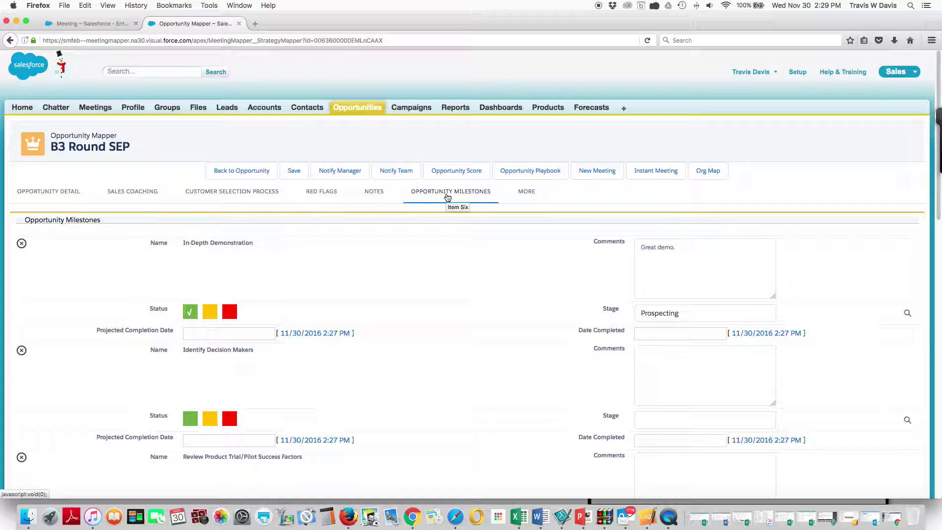
{"action": "scroll", "coordinate": [471, 232], "scroll_direction": "down", "scroll_amount": 1}
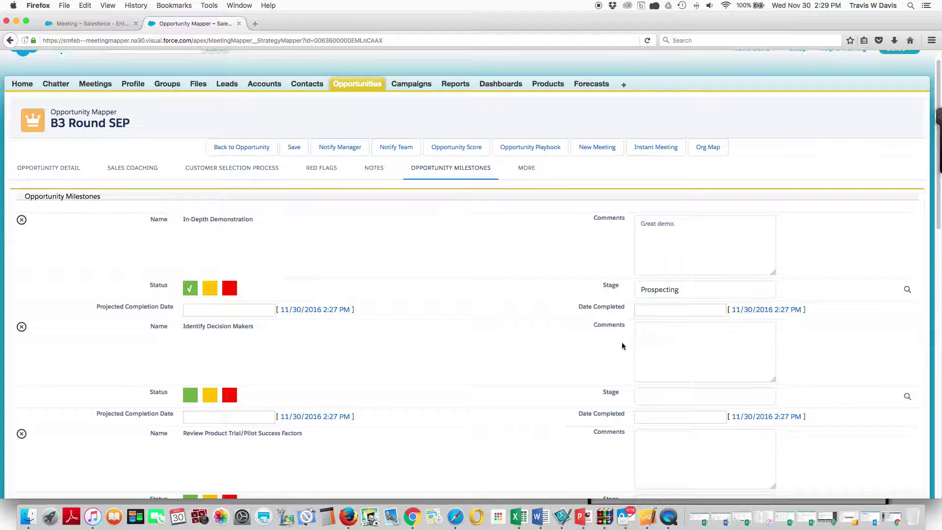
{"action": "left_click", "coordinate": [647, 310]}
{"action": "left_click", "coordinate": [691, 391]}
Return to the opportunity detail section and review the opportunity score with its Opportunity Mapper and Meeting Mapper breakdown
{"action": "left_click", "coordinate": [529, 172]}
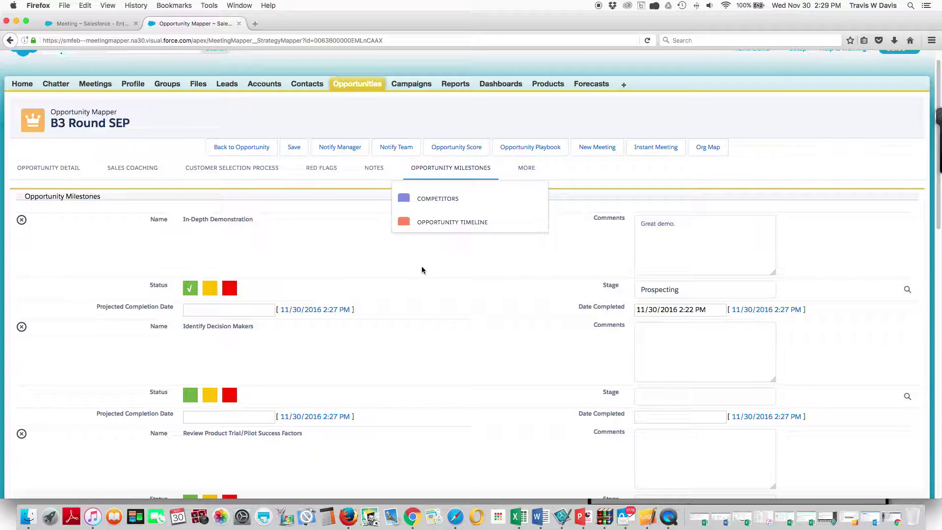
{"action": "left_click", "coordinate": [62, 167]}
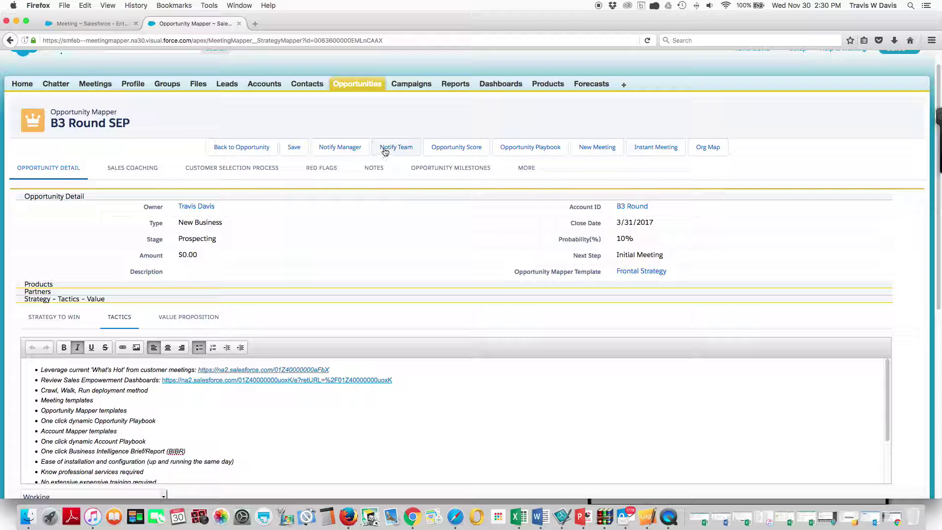
{"action": "left_click", "coordinate": [453, 148]}
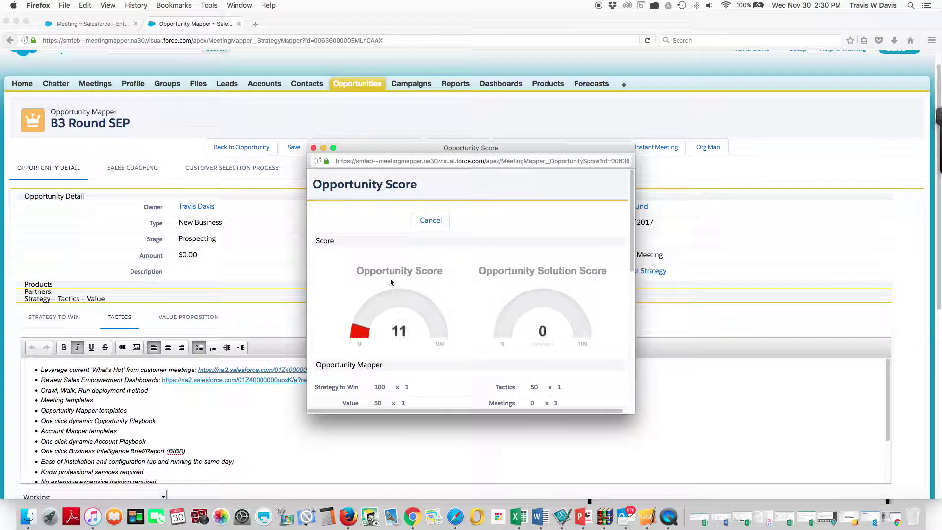
{"action": "scroll", "coordinate": [391, 278], "scroll_direction": "down", "scroll_amount": 2}
{"action": "scroll", "coordinate": [391, 278], "scroll_direction": "down", "scroll_amount": 5}
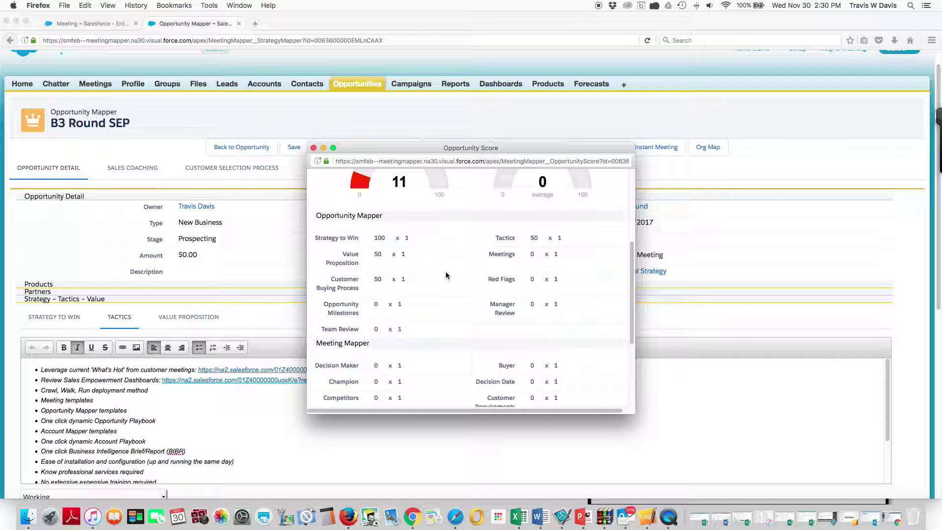
{"action": "scroll", "coordinate": [446, 275], "scroll_direction": "down", "scroll_amount": 4}
{"action": "scroll", "coordinate": [445, 275], "scroll_direction": "down", "scroll_amount": 2}
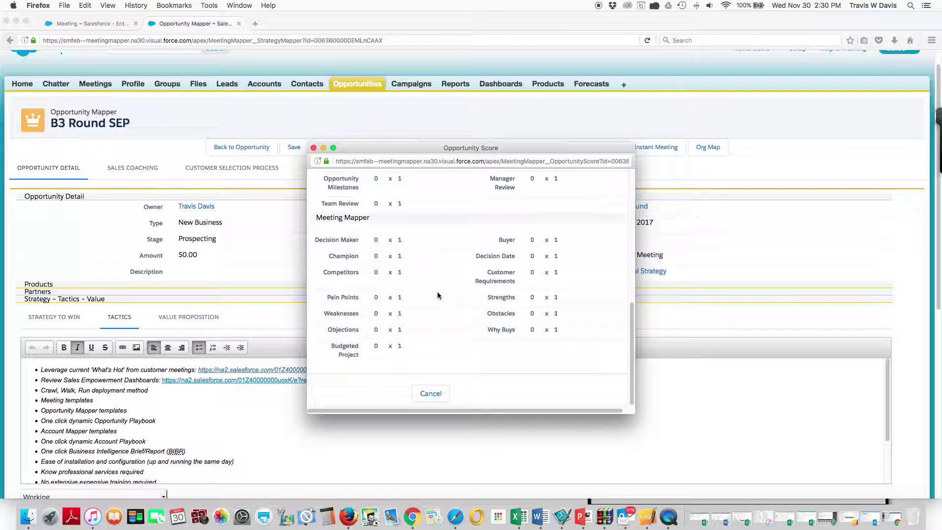
{"action": "scroll", "coordinate": [437, 293], "scroll_direction": "up", "scroll_amount": 6}
{"action": "scroll", "coordinate": [506, 289], "scroll_direction": "down", "scroll_amount": 2}
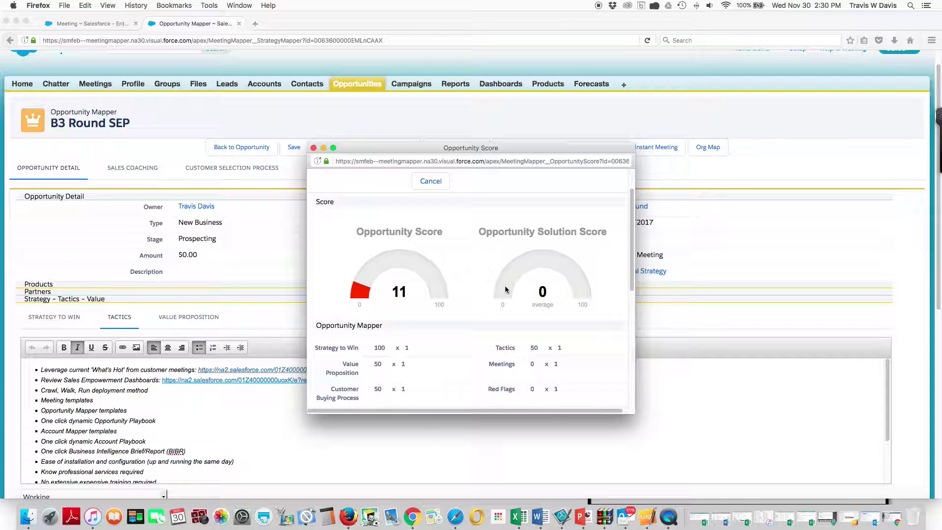
{"action": "scroll", "coordinate": [448, 293], "scroll_direction": "down", "scroll_amount": 4}
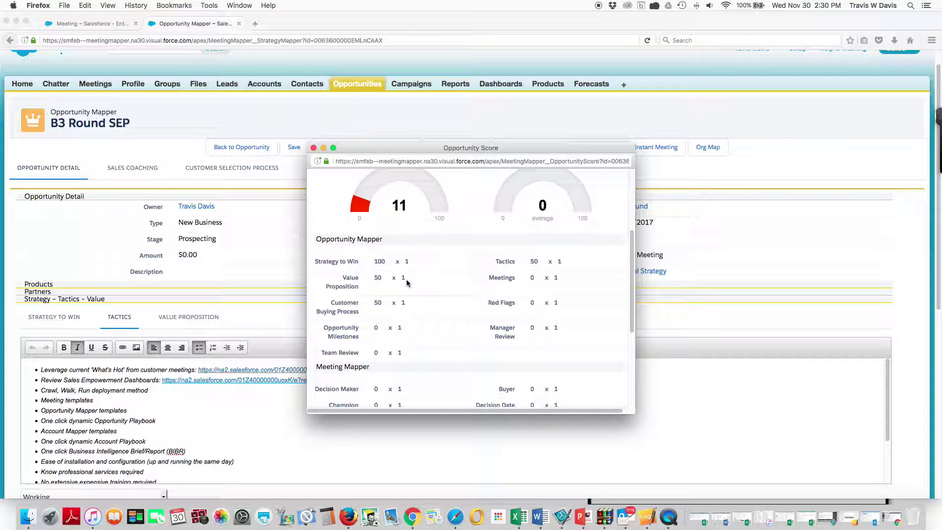
{"action": "scroll", "coordinate": [410, 287], "scroll_direction": "down", "scroll_amount": 1}
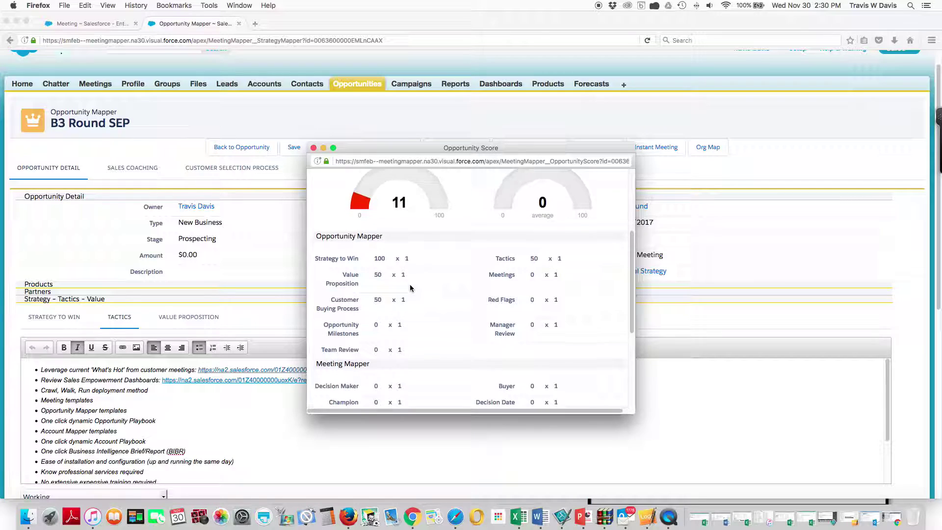
{"action": "scroll", "coordinate": [410, 288], "scroll_direction": "down", "scroll_amount": 1}
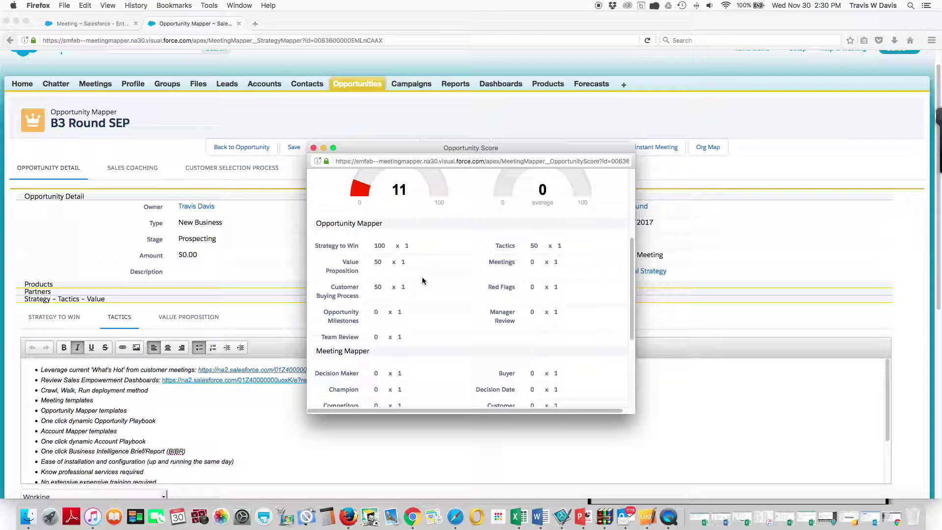
{"action": "scroll", "coordinate": [423, 277], "scroll_direction": "down", "scroll_amount": 5}
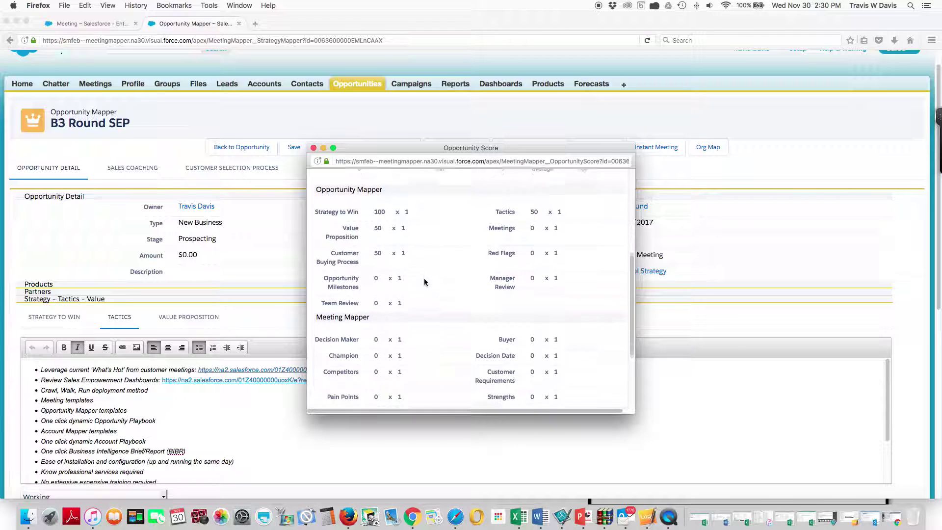
{"action": "scroll", "coordinate": [425, 283], "scroll_direction": "up", "scroll_amount": 15}
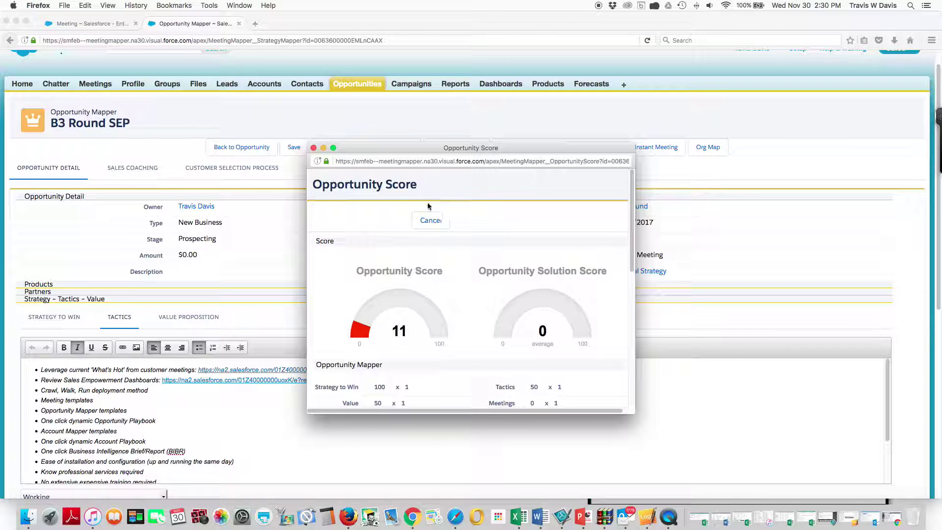
Close the opportunity score and open the Opportunity Playbook, reading its overview, sales coaching, situational awareness and opportunity milestones
{"action": "left_click", "coordinate": [314, 148]}
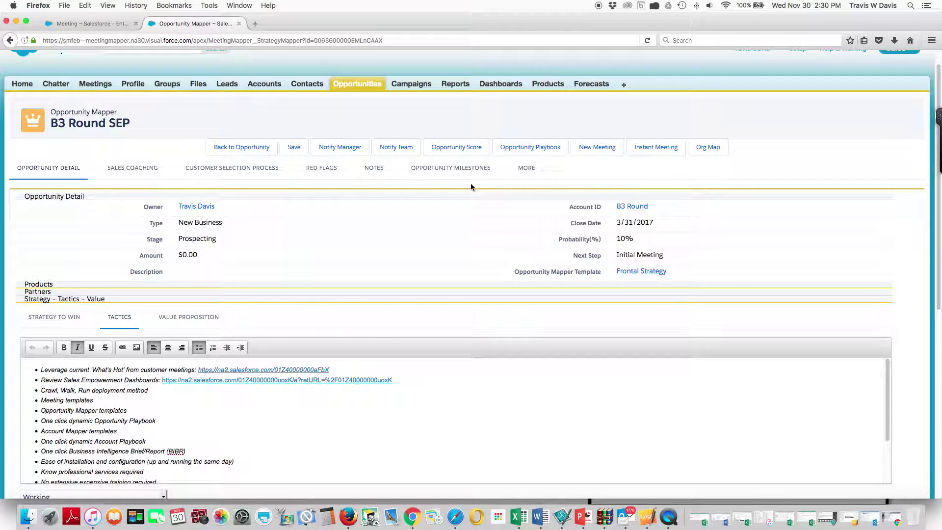
{"action": "left_click", "coordinate": [524, 151]}
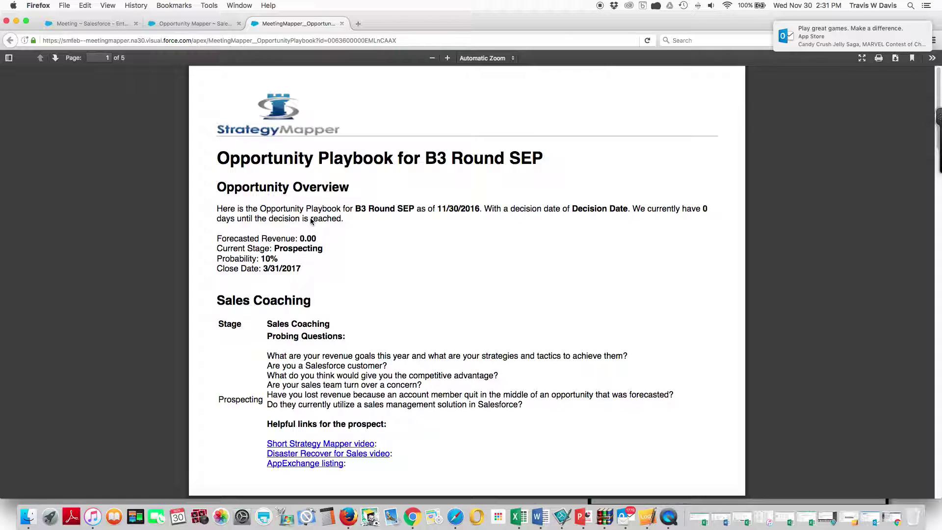
{"action": "scroll", "coordinate": [319, 242], "scroll_direction": "down", "scroll_amount": 2}
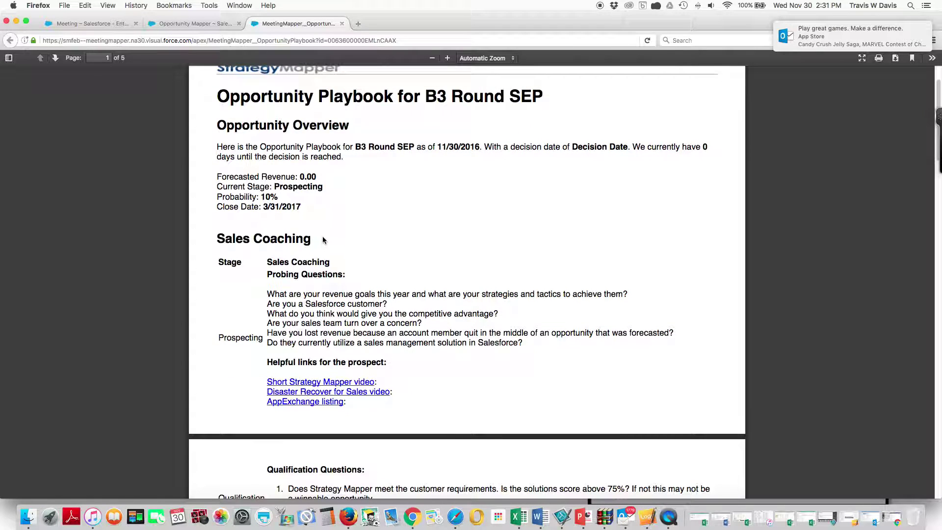
{"action": "scroll", "coordinate": [342, 204], "scroll_direction": "down", "scroll_amount": 2}
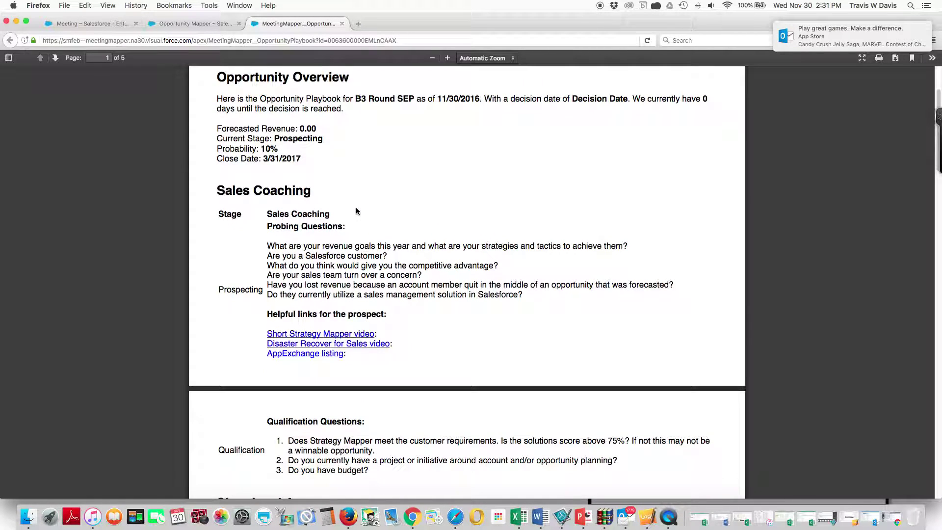
{"action": "scroll", "coordinate": [363, 207], "scroll_direction": "down", "scroll_amount": 2}
{"action": "scroll", "coordinate": [364, 211], "scroll_direction": "down", "scroll_amount": 2}
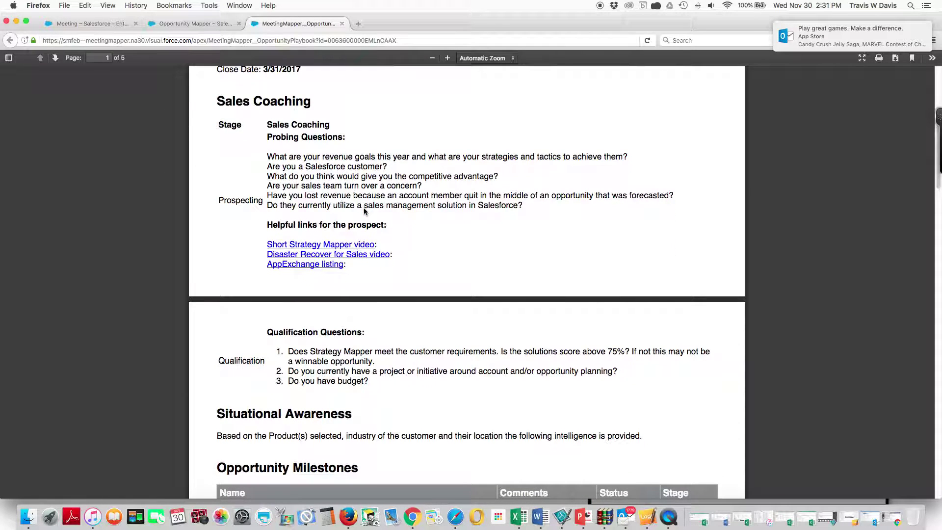
{"action": "scroll", "coordinate": [319, 182], "scroll_direction": "down", "scroll_amount": 4}
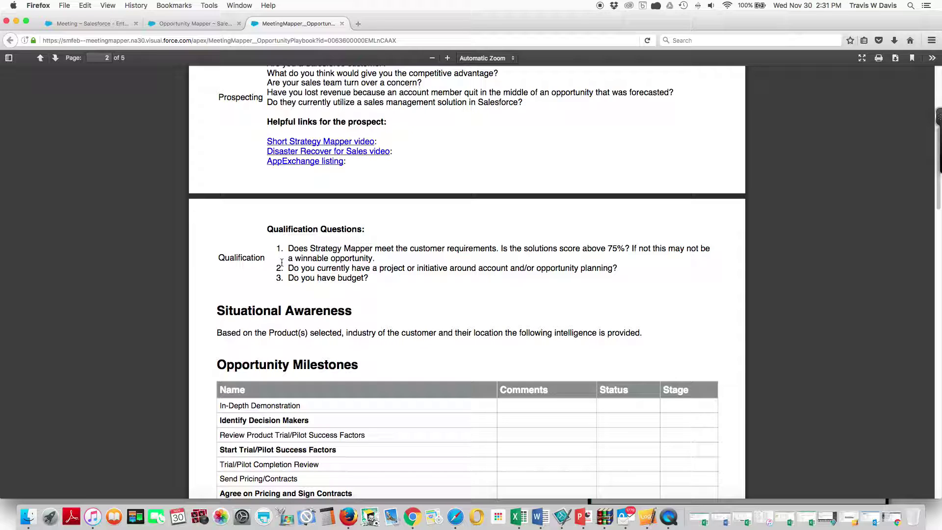
{"action": "scroll", "coordinate": [300, 261], "scroll_direction": "down", "scroll_amount": 5}
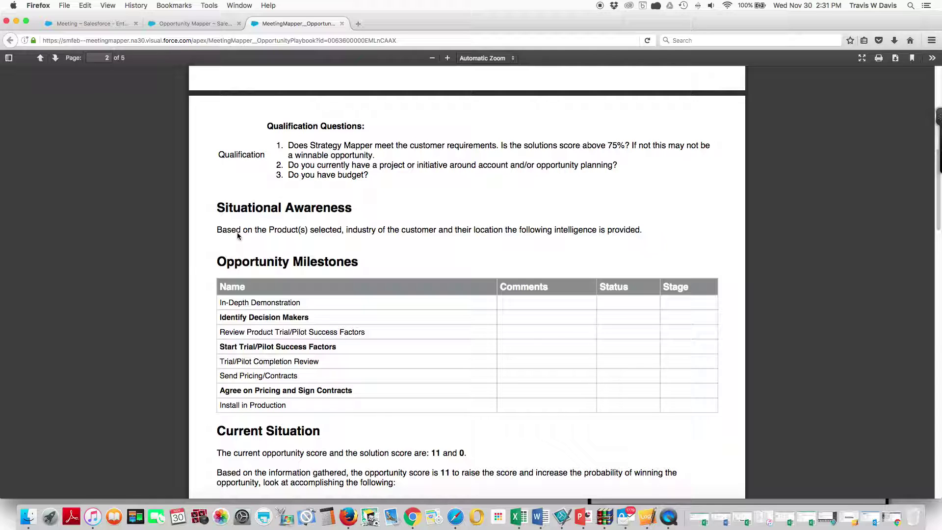
{"action": "scroll", "coordinate": [284, 245], "scroll_direction": "down", "scroll_amount": 2}
{"action": "scroll", "coordinate": [286, 240], "scroll_direction": "down", "scroll_amount": 5}
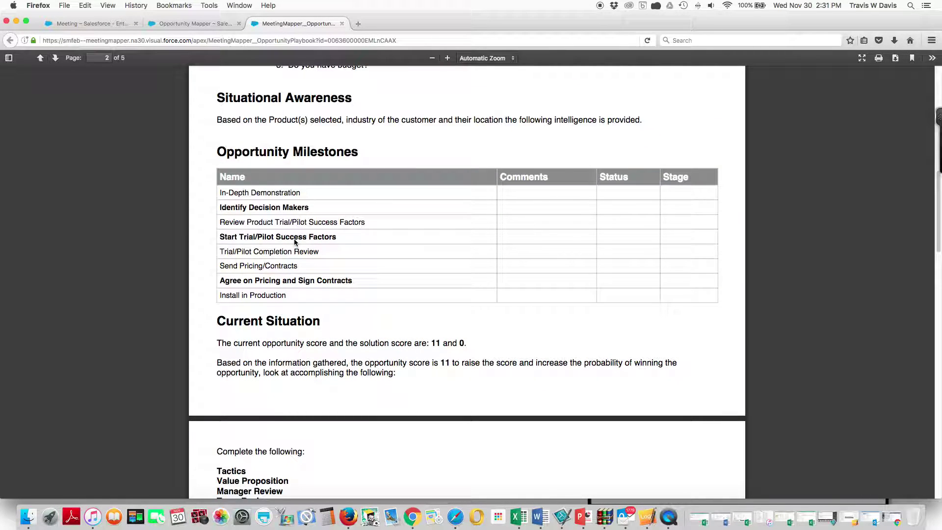
{"action": "scroll", "coordinate": [305, 277], "scroll_direction": "down", "scroll_amount": 1}
{"action": "scroll", "coordinate": [305, 276], "scroll_direction": "down", "scroll_amount": 5}
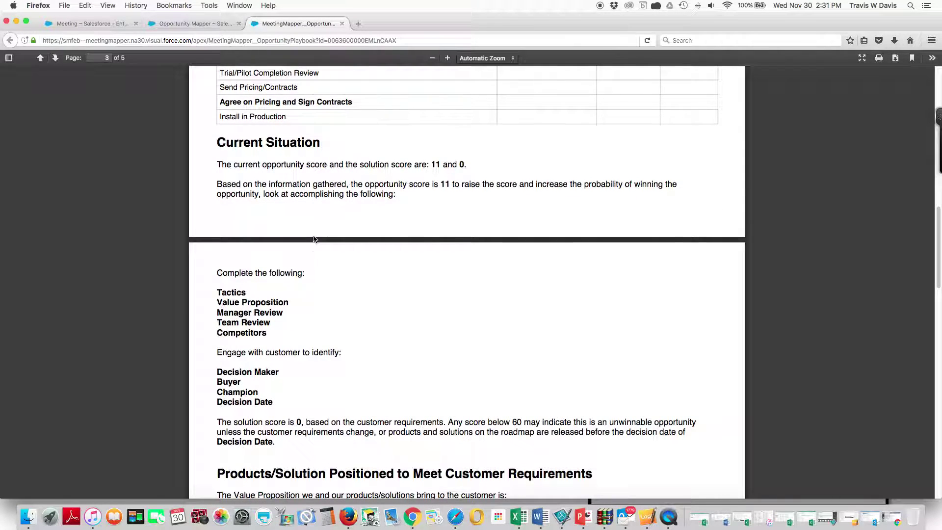
Read the playbook's recommended actions, product positioning, customer selection process and red flags, and close the playbook
{"action": "scroll", "coordinate": [313, 230], "scroll_direction": "down", "scroll_amount": 5}
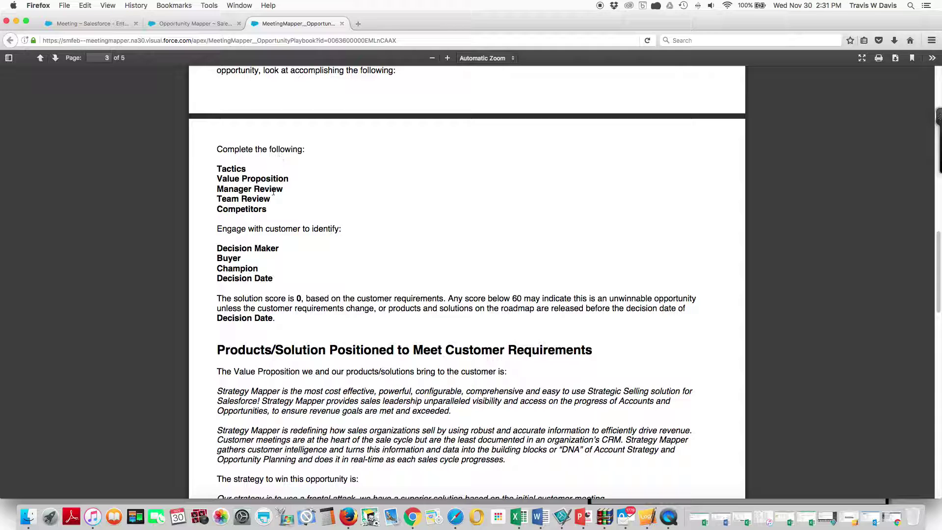
{"action": "scroll", "coordinate": [275, 192], "scroll_direction": "down", "scroll_amount": 3}
{"action": "scroll", "coordinate": [277, 192], "scroll_direction": "down", "scroll_amount": 1}
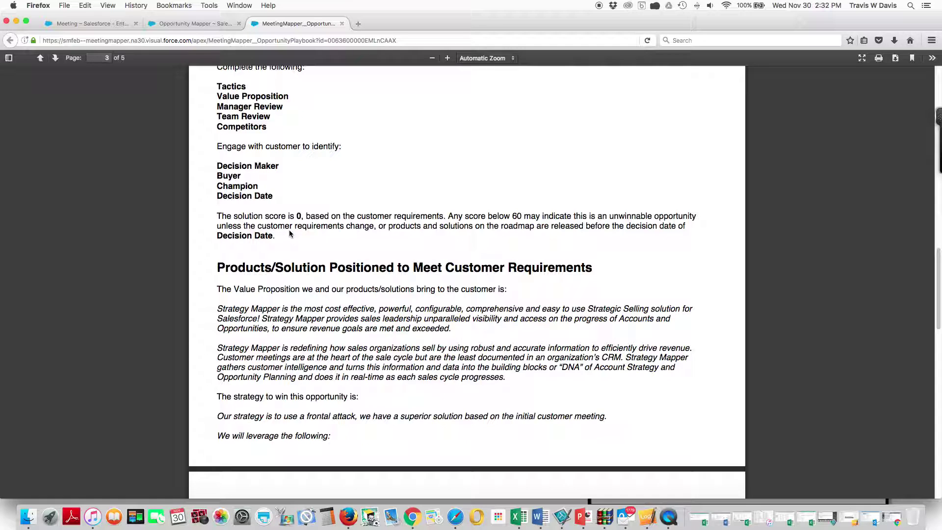
{"action": "scroll", "coordinate": [293, 236], "scroll_direction": "down", "scroll_amount": 6}
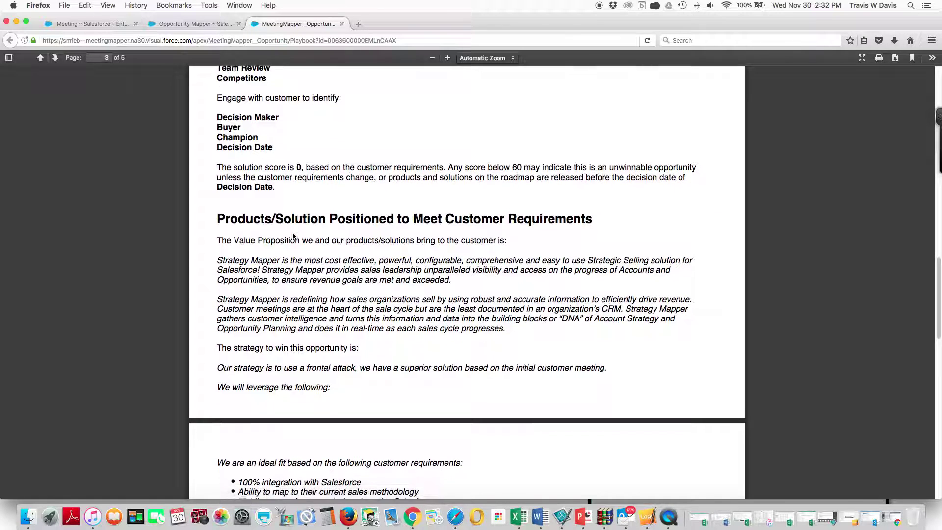
{"action": "scroll", "coordinate": [293, 236], "scroll_direction": "down", "scroll_amount": 20}
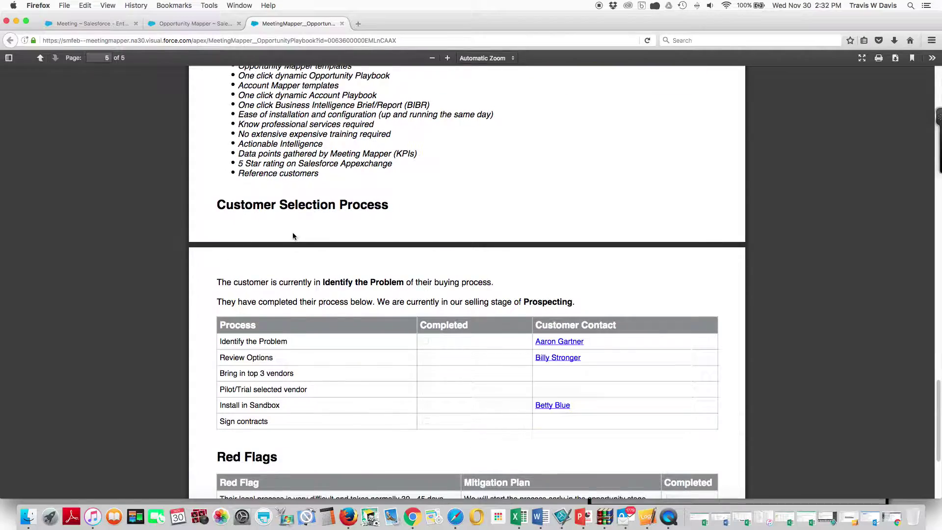
{"action": "scroll", "coordinate": [293, 236], "scroll_direction": "down", "scroll_amount": 6}
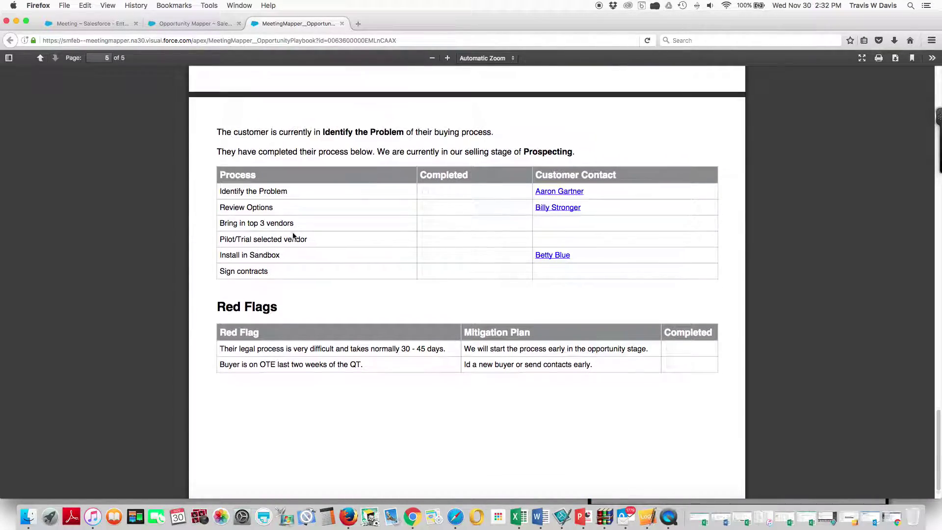
{"action": "key", "text": "Home"}
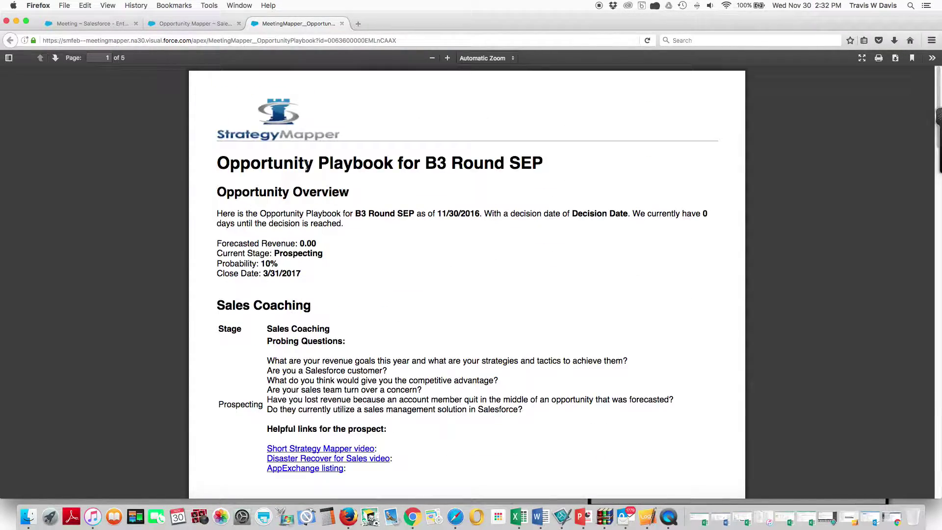
{"action": "left_click", "coordinate": [341, 23]}
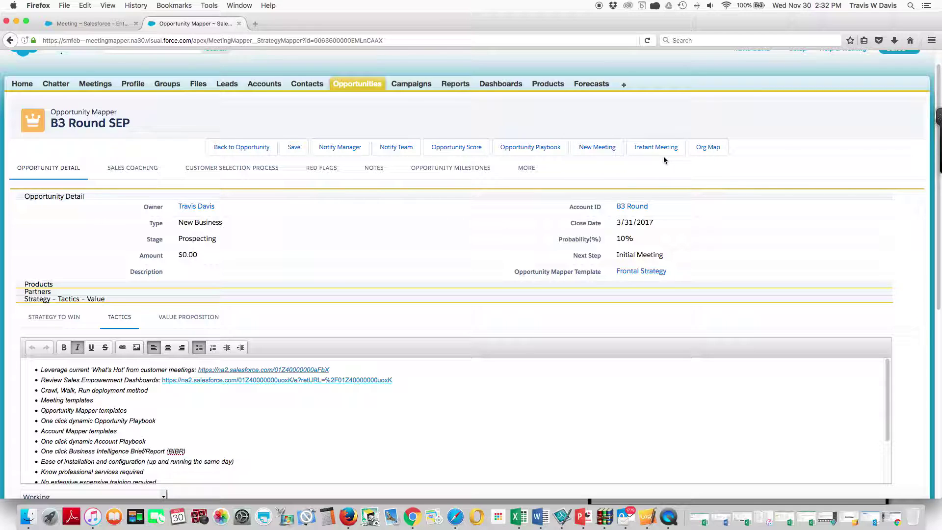
Open the org map and add the CEO, WW VP Sales, VP Sales America, VP Sales EMEA and Director Sales Enablement contacts
{"action": "left_click", "coordinate": [708, 147]}
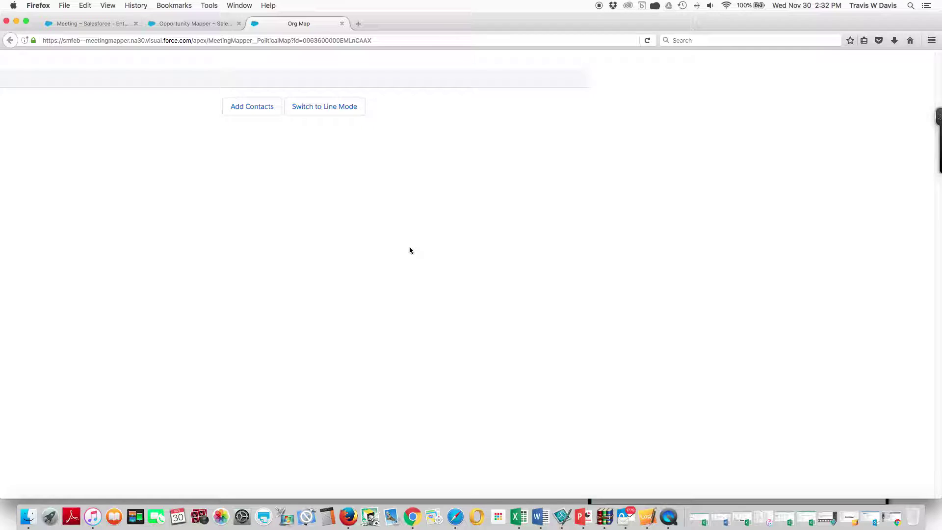
{"action": "left_click", "coordinate": [249, 107]}
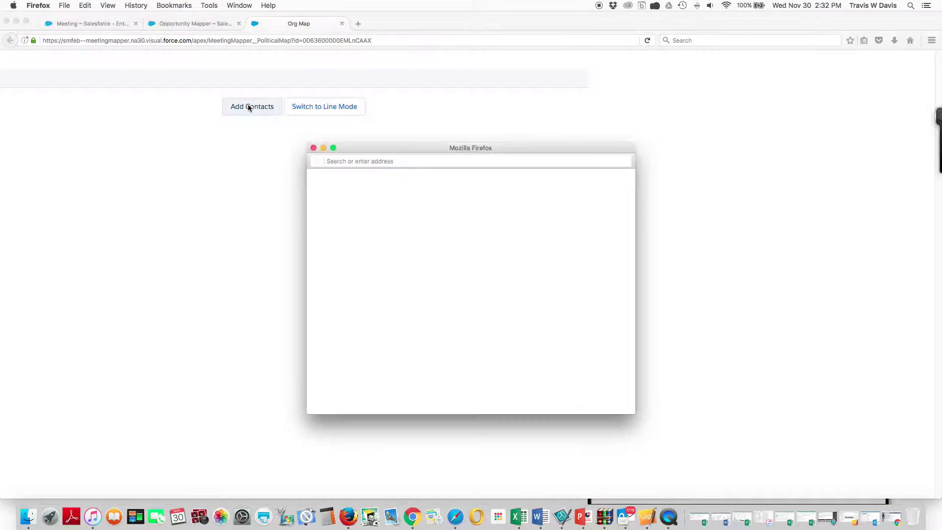
{"action": "left_click", "coordinate": [336, 315]}
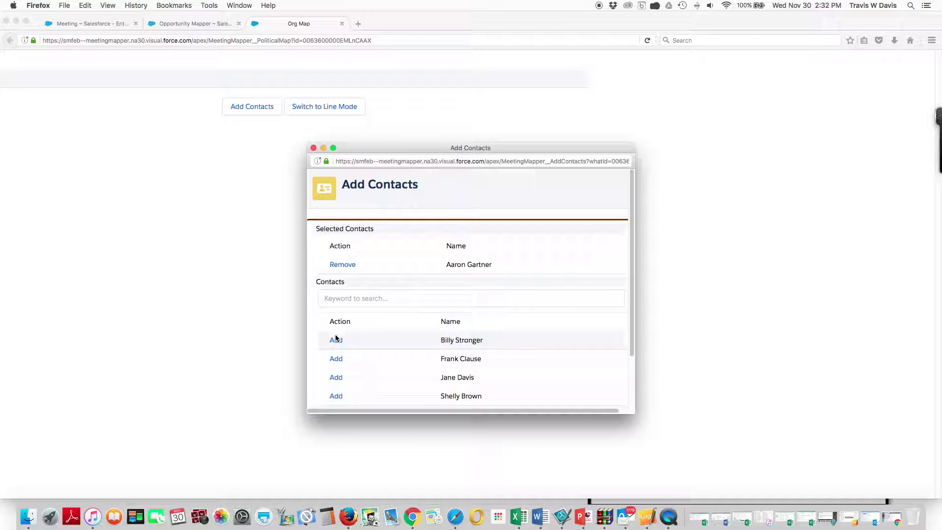
{"action": "left_click", "coordinate": [336, 341]}
{"action": "left_click", "coordinate": [336, 359]}
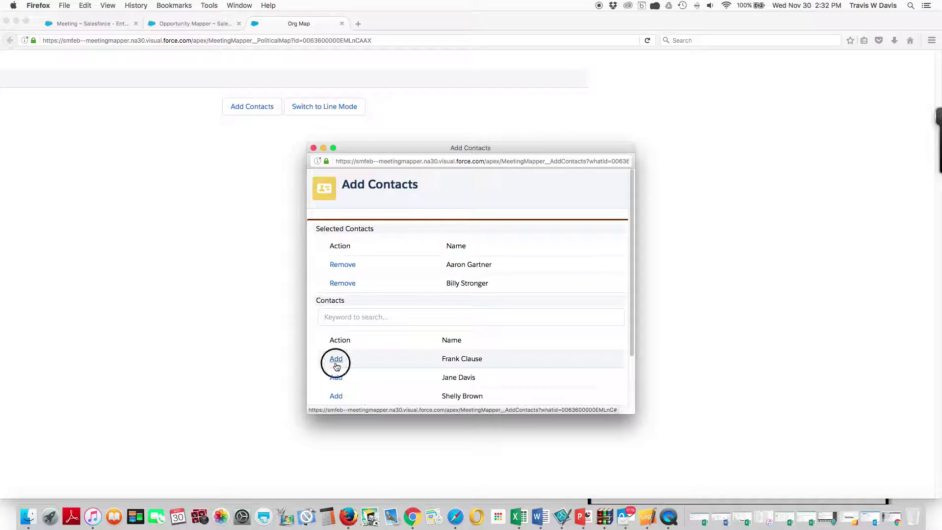
{"action": "left_click", "coordinate": [336, 378]}
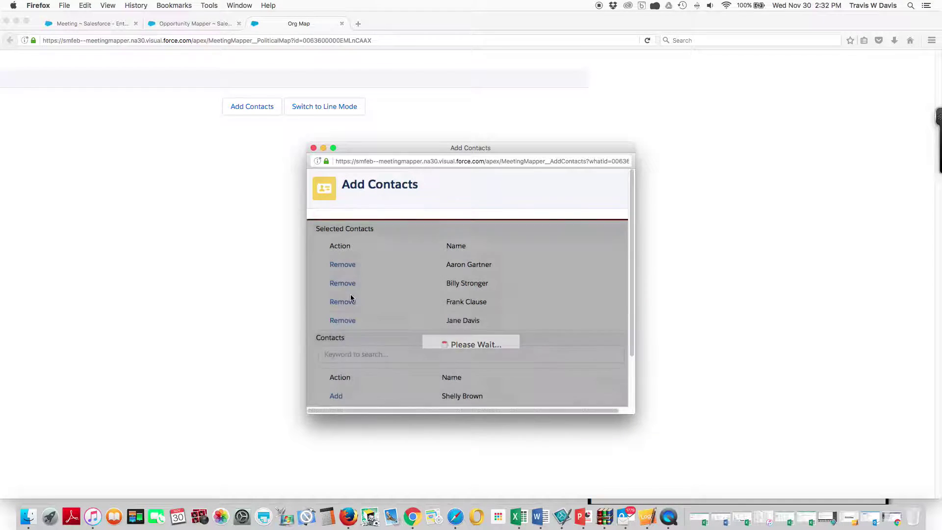
{"action": "scroll", "coordinate": [406, 314], "scroll_direction": "down", "scroll_amount": 3}
{"action": "left_click", "coordinate": [427, 381]}
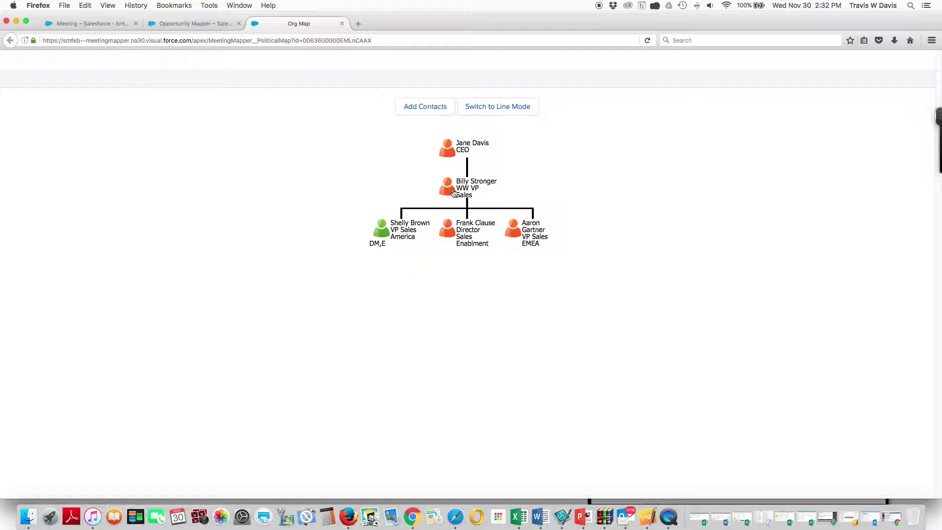
Try to move the Director Sales Enablement contact under the VP Sales America contact in the org map, and close the map
{"action": "left_click_drag", "start_coordinate": [447, 230], "coordinate": [391, 230]}
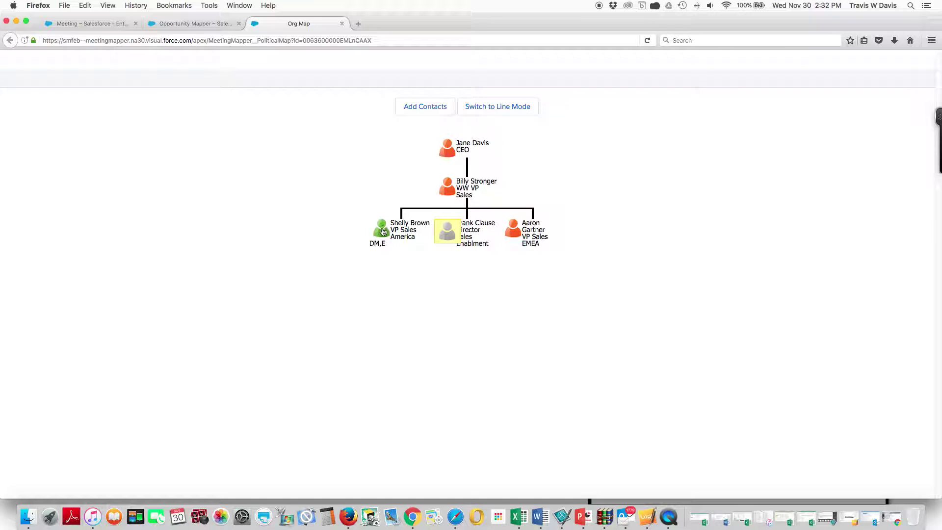
{"action": "left_click_drag", "start_coordinate": [385, 237], "coordinate": [385, 238]}
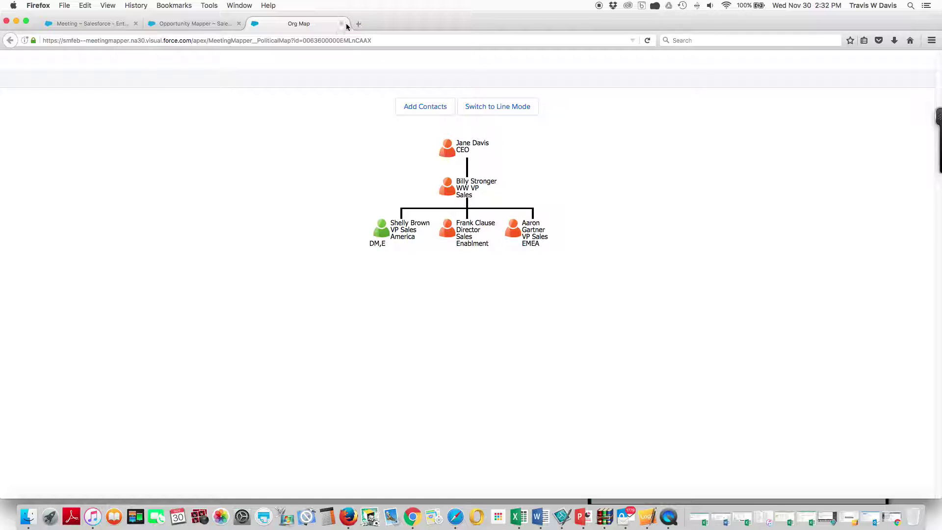
{"action": "left_click", "coordinate": [342, 23]}
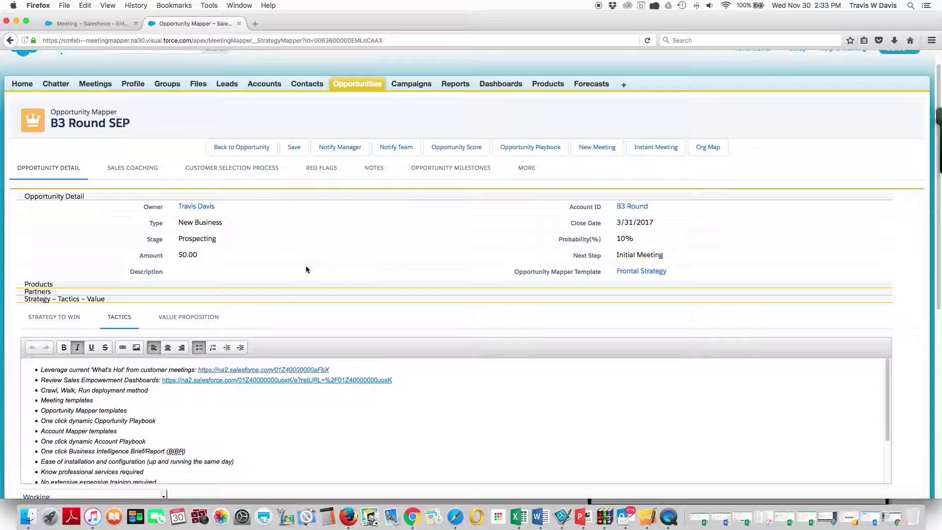
Go to the list of recent opportunities, open the B4 - SEP opportunity and launch its Opportunity Mapper
{"action": "scroll", "coordinate": [311, 269], "scroll_direction": "down", "scroll_amount": 2}
{"action": "scroll", "coordinate": [312, 269], "scroll_direction": "up", "scroll_amount": 3}
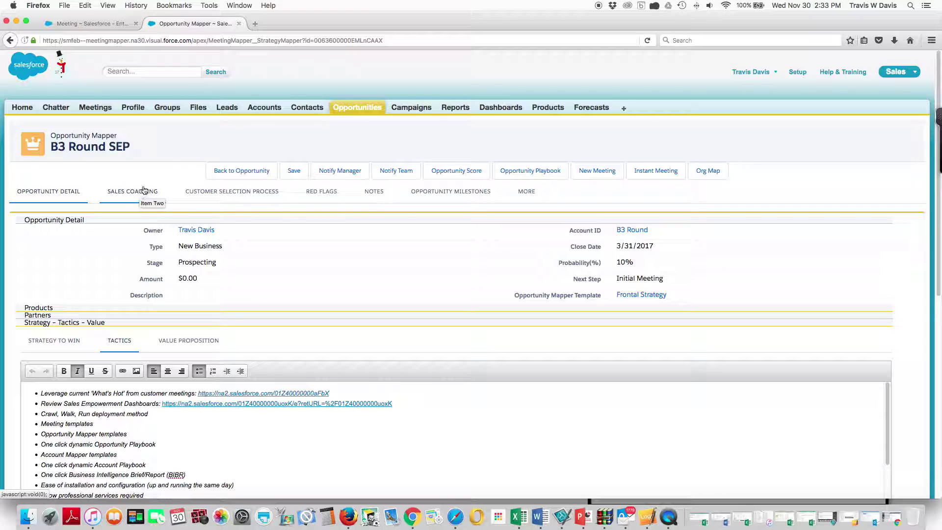
{"action": "left_click", "coordinate": [353, 108]}
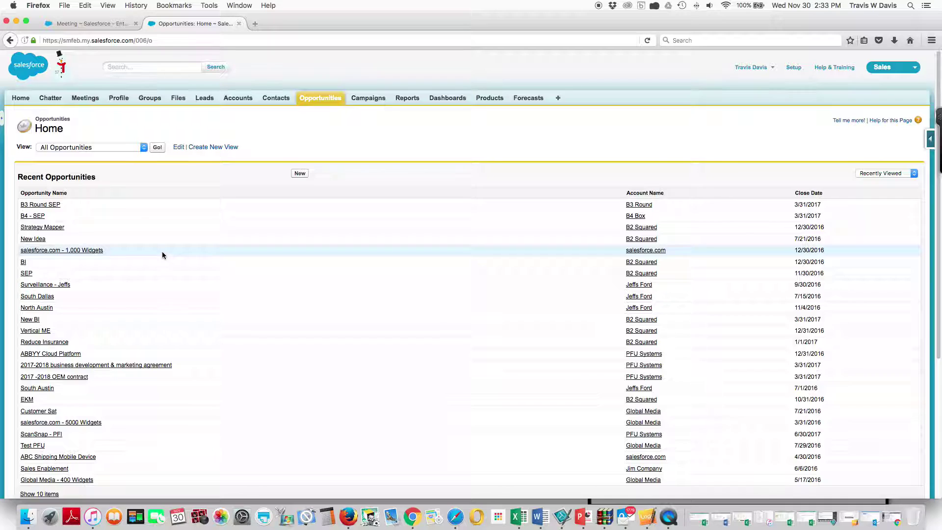
{"action": "left_click", "coordinate": [41, 218]}
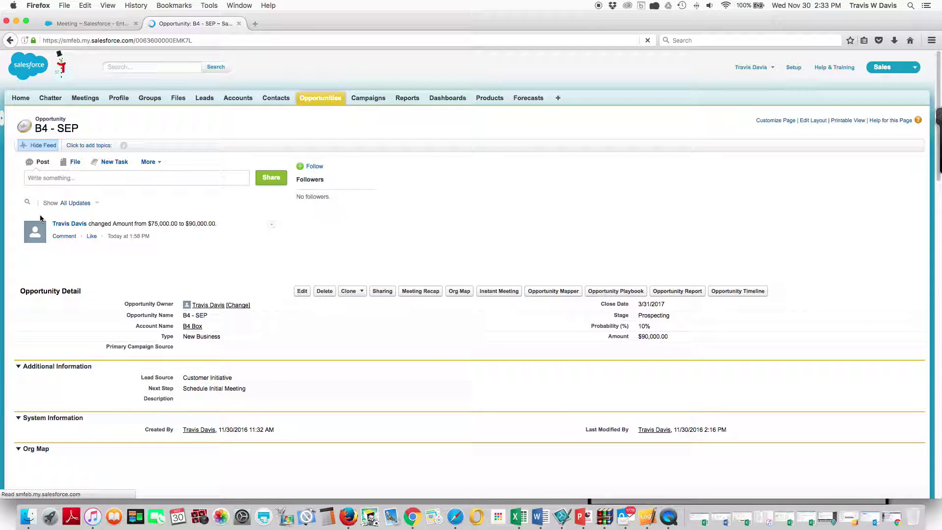
{"action": "scroll", "coordinate": [275, 251], "scroll_direction": "down", "scroll_amount": 3}
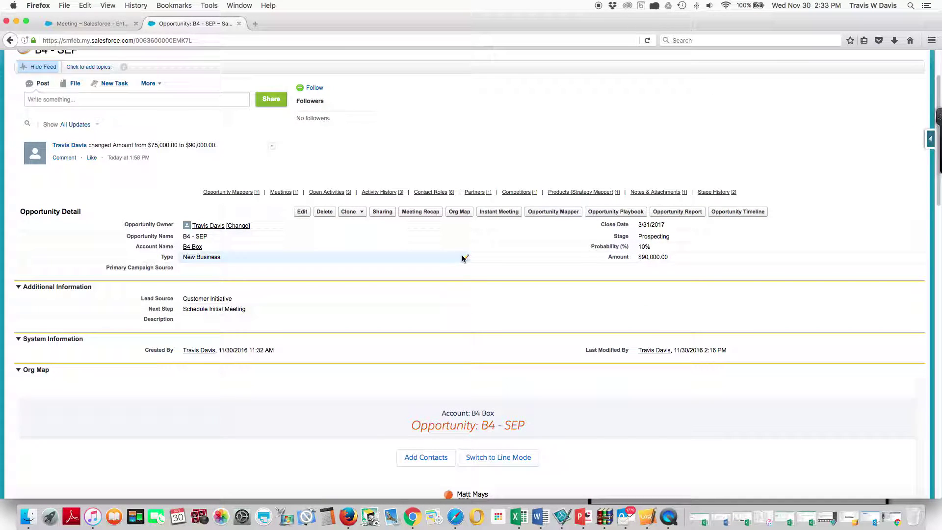
{"action": "left_click", "coordinate": [547, 212]}
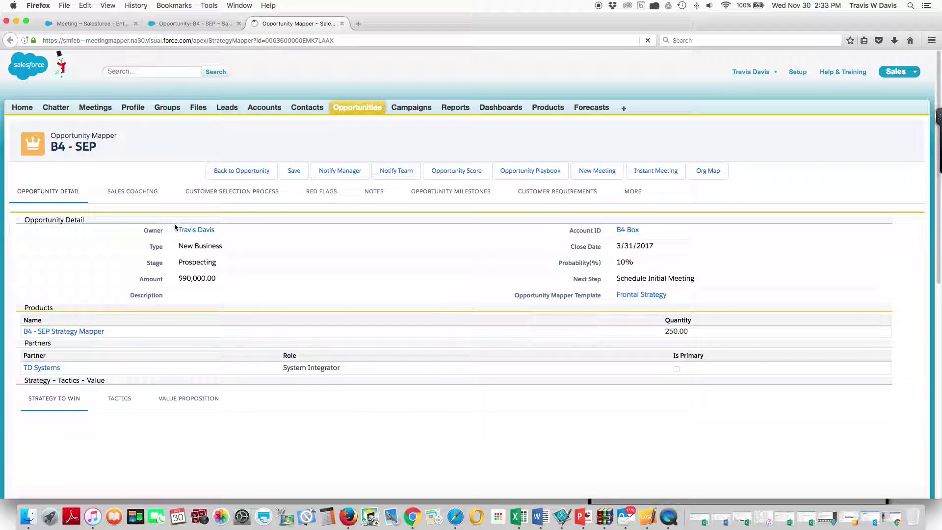
Review the B4 - SEP products, partners, strategy to win, tactics and value proposition
{"action": "scroll", "coordinate": [264, 250], "scroll_direction": "down", "scroll_amount": 3}
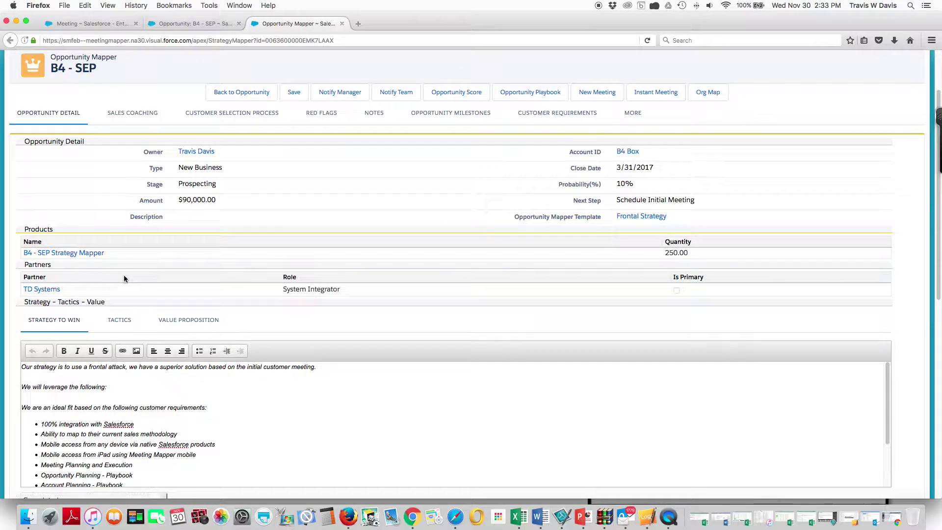
{"action": "scroll", "coordinate": [124, 275], "scroll_direction": "down", "scroll_amount": 2}
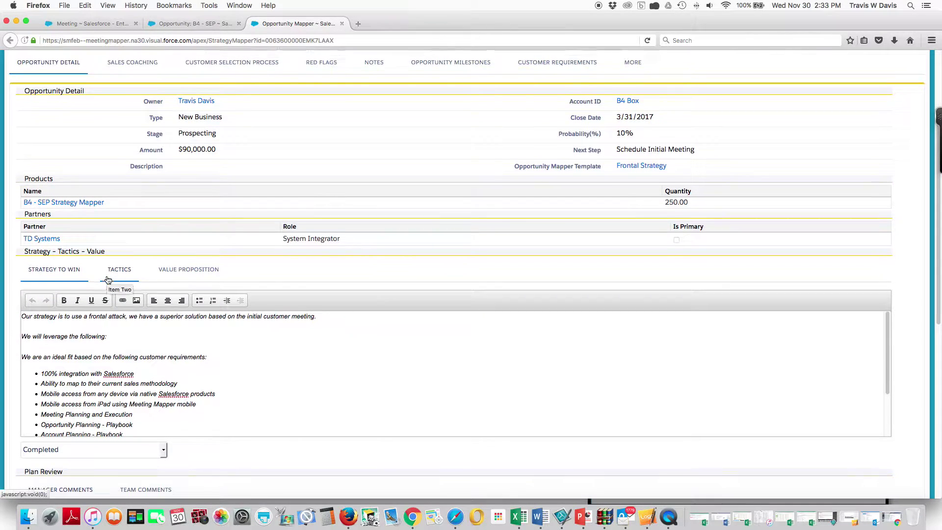
{"action": "scroll", "coordinate": [68, 274], "scroll_direction": "down", "scroll_amount": 1}
{"action": "left_click", "coordinate": [118, 258]}
{"action": "left_click", "coordinate": [176, 257]}
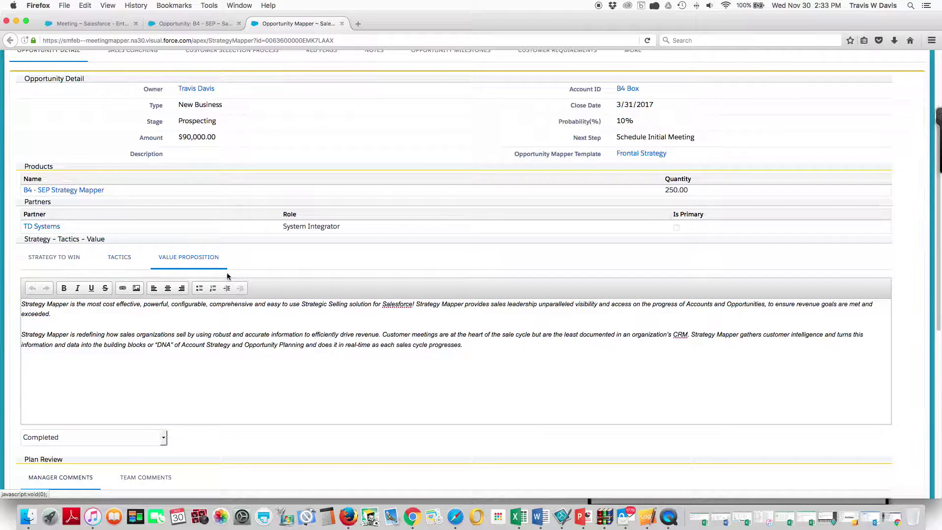
Review the manager comments and the team comments in the B4 - SEP plan review
{"action": "scroll", "coordinate": [230, 279], "scroll_direction": "down", "scroll_amount": 2}
{"action": "scroll", "coordinate": [230, 279], "scroll_direction": "down", "scroll_amount": 8}
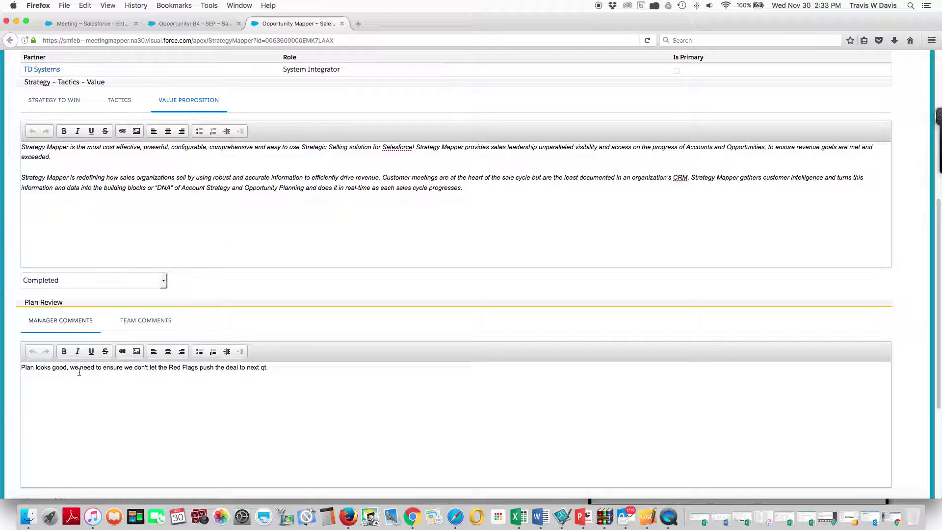
{"action": "left_click", "coordinate": [140, 321]}
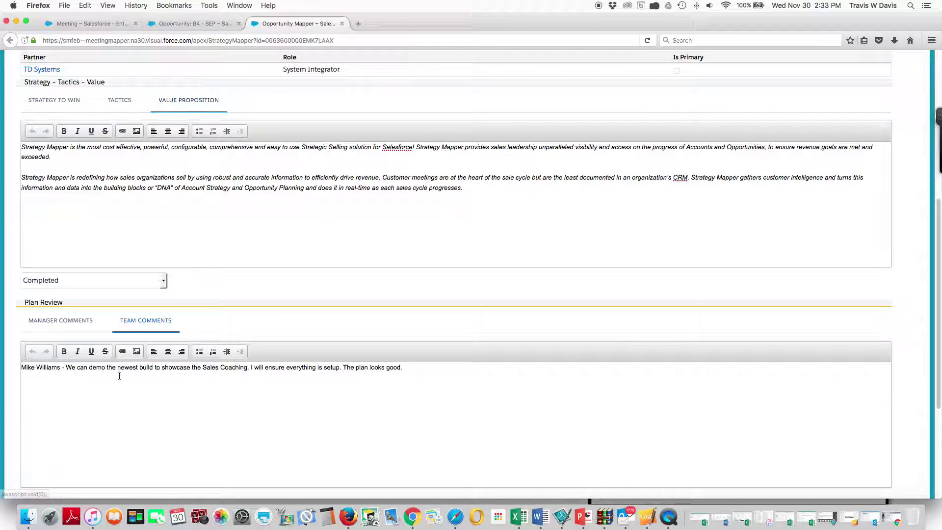
Review the open activities and attachments of the B4 - SEP opportunity
{"action": "scroll", "coordinate": [121, 383], "scroll_direction": "down", "scroll_amount": 1}
{"action": "scroll", "coordinate": [121, 383], "scroll_direction": "down", "scroll_amount": 10}
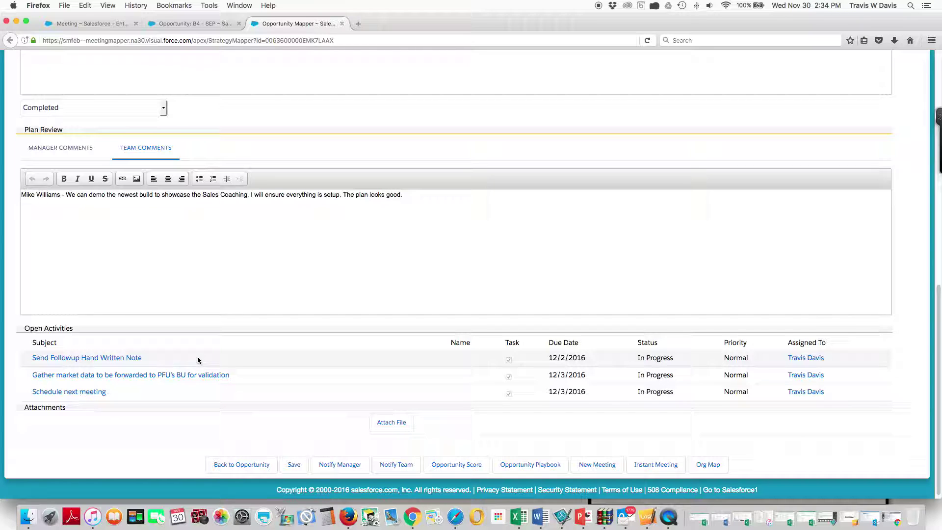
{"action": "scroll", "coordinate": [210, 360], "scroll_direction": "up", "scroll_amount": 15}
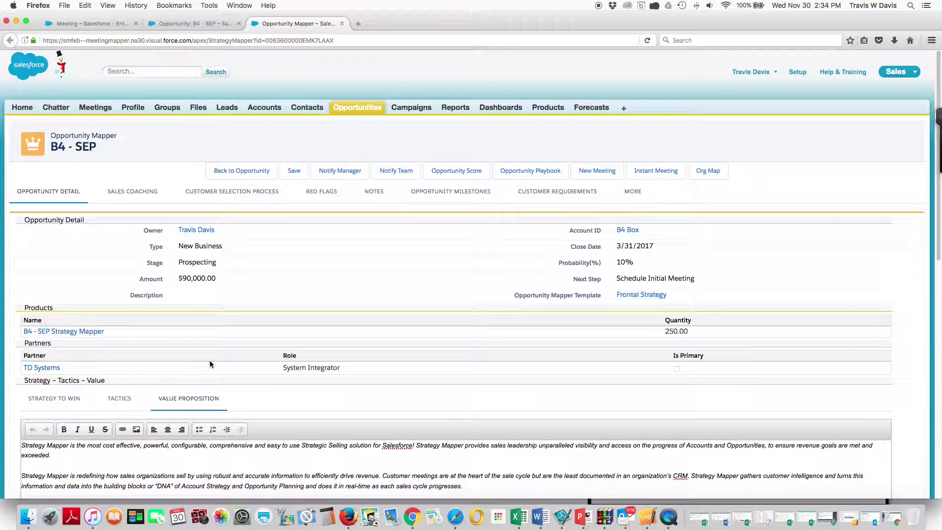
Review the probing questions and helpful prospect links for the Prospecting stage in Sales Coaching
{"action": "left_click", "coordinate": [142, 195]}
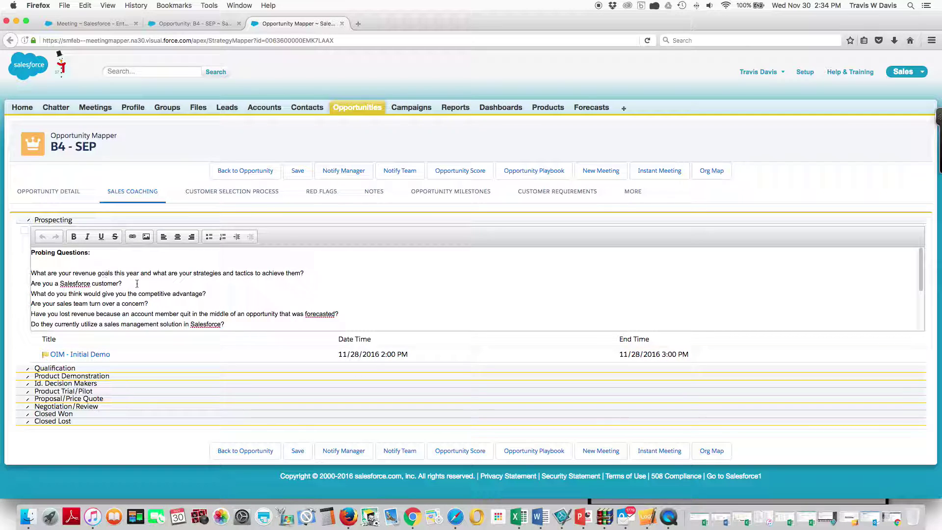
{"action": "scroll", "coordinate": [138, 284], "scroll_direction": "down", "scroll_amount": 2}
{"action": "scroll", "coordinate": [138, 283], "scroll_direction": "down", "scroll_amount": 4}
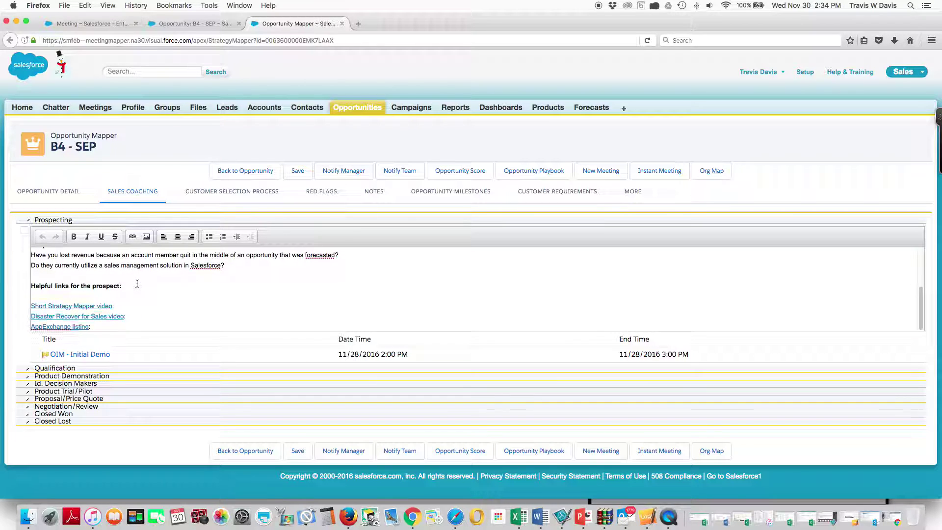
{"action": "scroll", "coordinate": [138, 284], "scroll_direction": "up", "scroll_amount": 6}
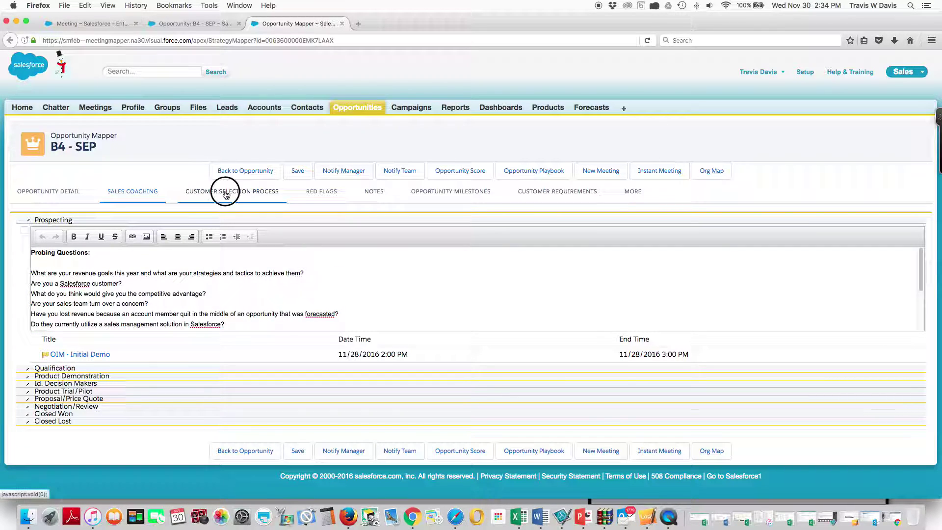
Mark Identify the Problem, Review Options and Bring in top 3 vendors as completed in the customer selection process, and save
{"action": "left_click", "coordinate": [226, 192]}
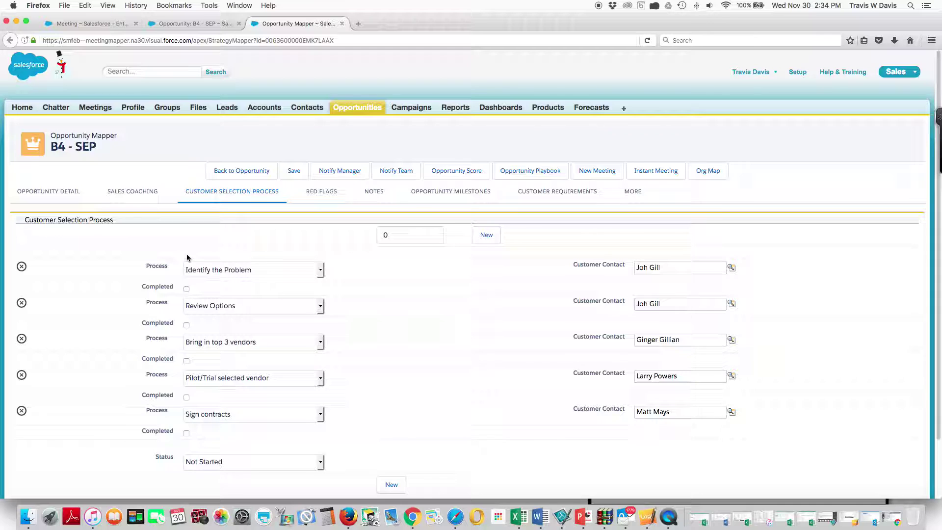
{"action": "left_click", "coordinate": [186, 289]}
{"action": "left_click", "coordinate": [186, 326]}
{"action": "left_click", "coordinate": [186, 362]}
{"action": "left_click", "coordinate": [294, 172]}
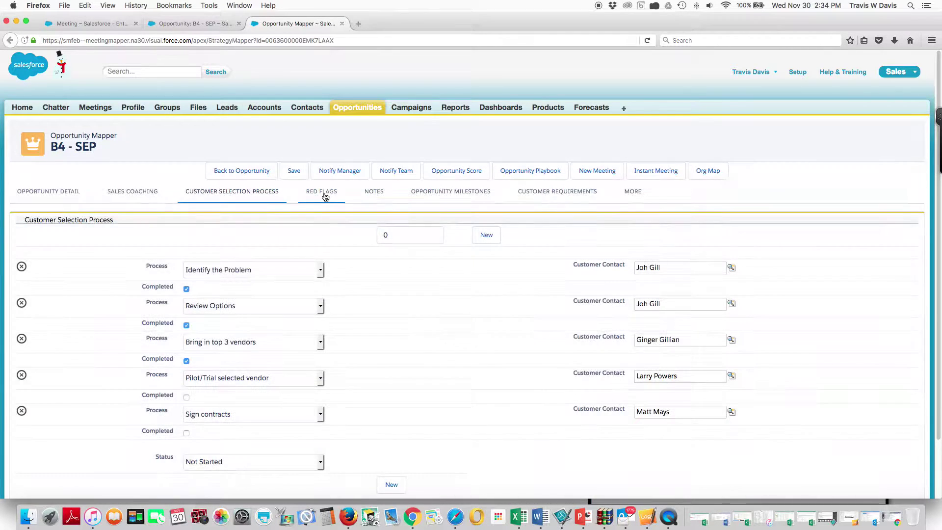
Set the status of the red flag about the difficult legal process to Working, and view the notes
{"action": "left_click", "coordinate": [325, 195]}
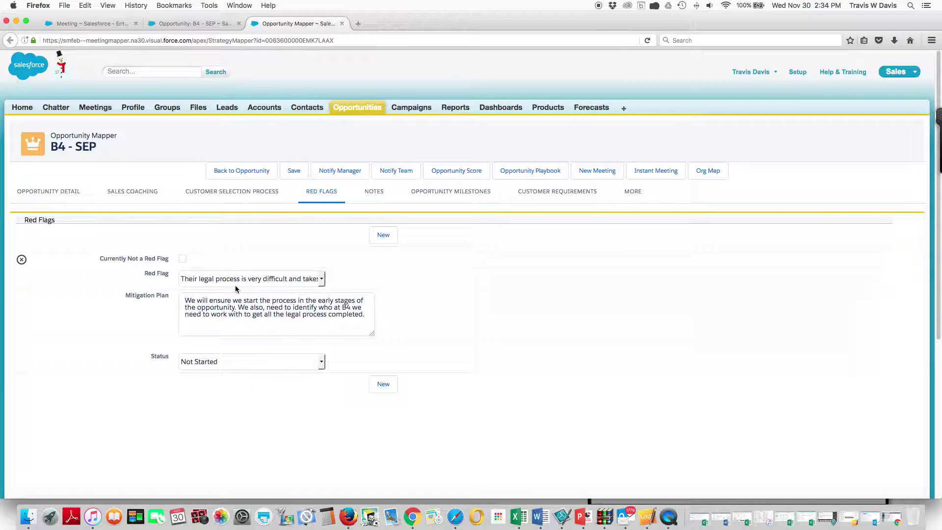
{"action": "left_click", "coordinate": [239, 368]}
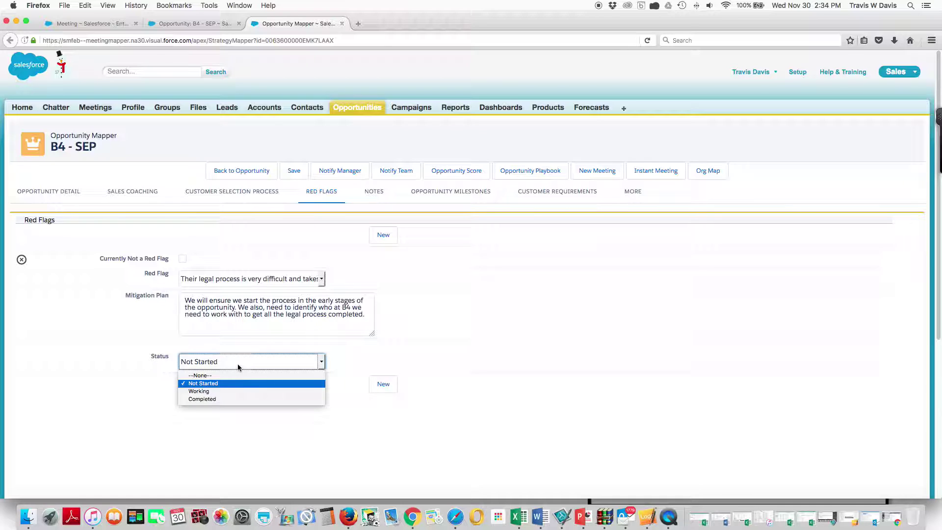
{"action": "left_click", "coordinate": [232, 395]}
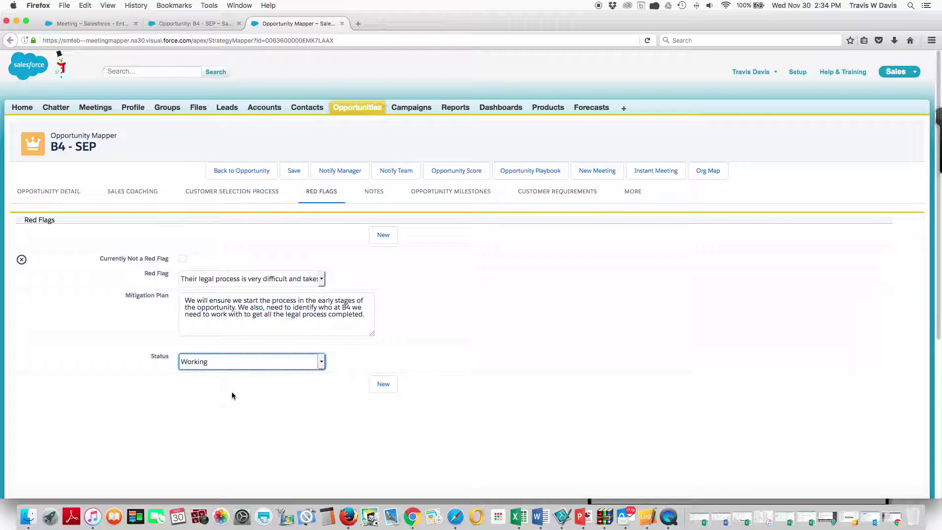
{"action": "left_click", "coordinate": [379, 195]}
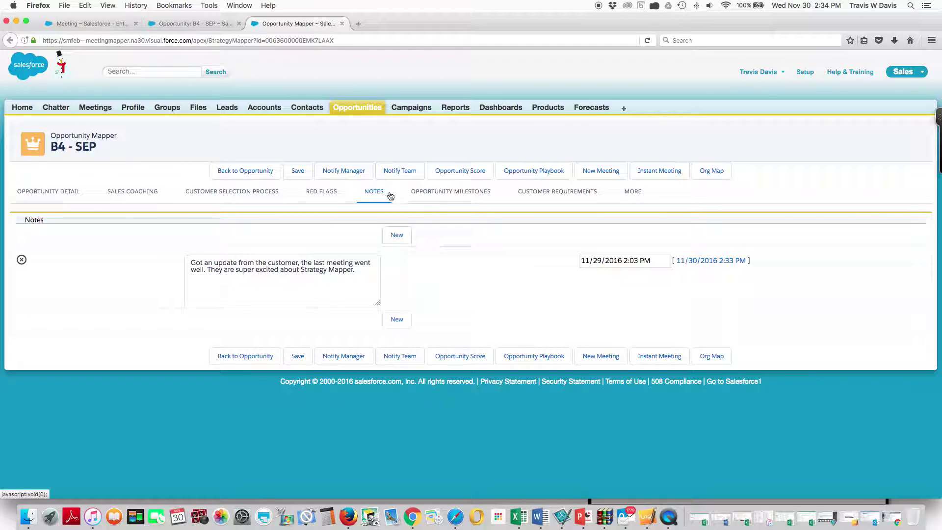
Mark the Identify Decision Makers milestone green with stage Prospecting and completion date 11/30/2016 2:35 PM, and save the mapper
{"action": "left_click", "coordinate": [422, 196]}
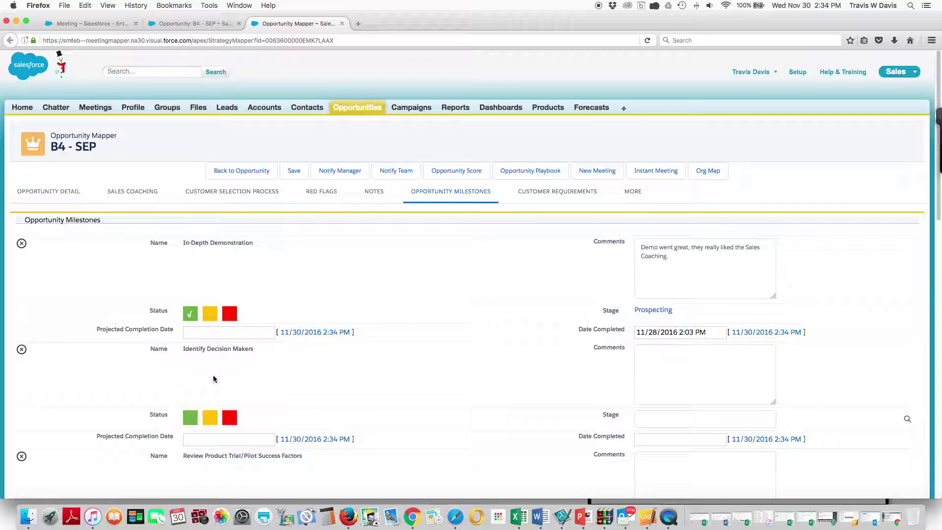
{"action": "left_click", "coordinate": [190, 418]}
{"action": "left_click", "coordinate": [907, 419]}
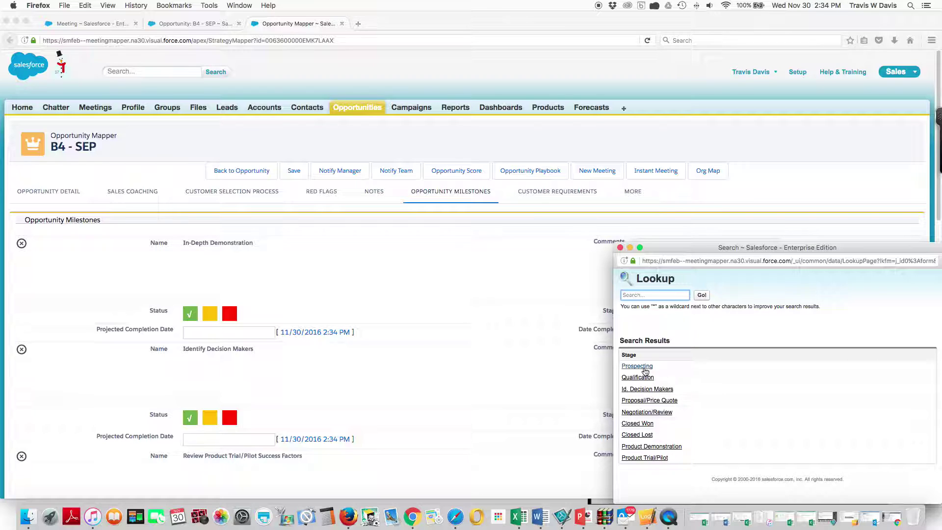
{"action": "left_click", "coordinate": [643, 365]}
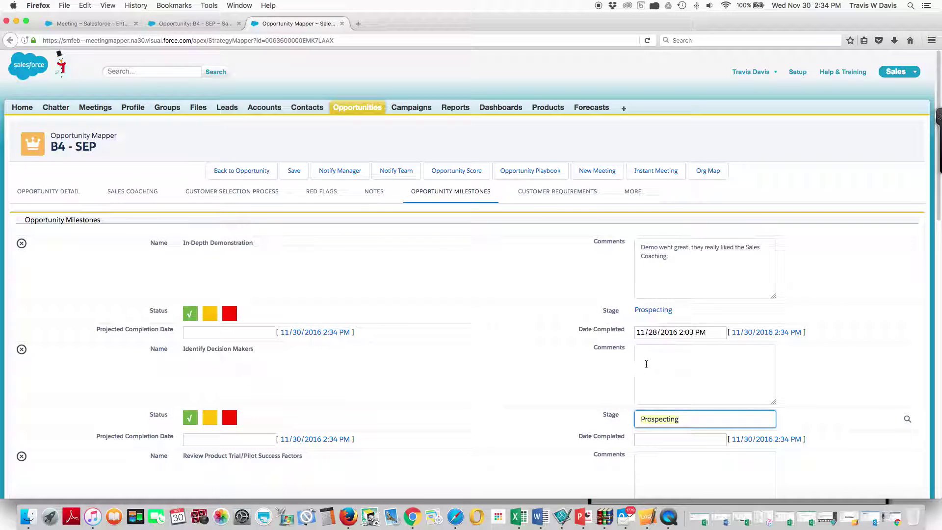
{"action": "left_click", "coordinate": [292, 171]}
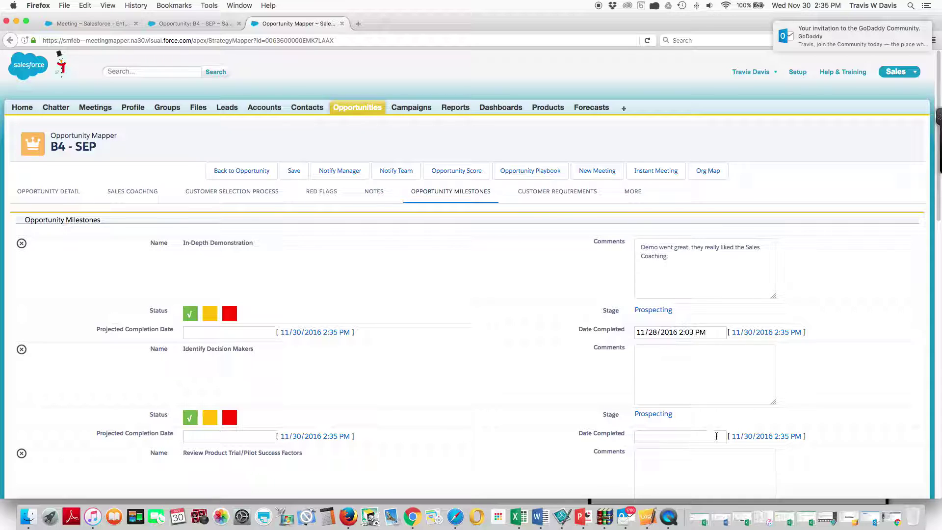
{"action": "left_click", "coordinate": [744, 436]}
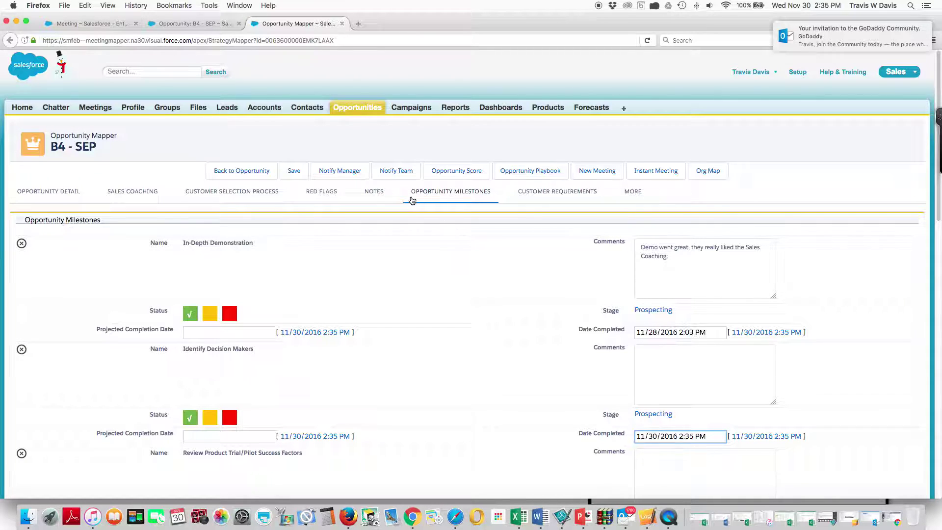
{"action": "left_click", "coordinate": [294, 170]}
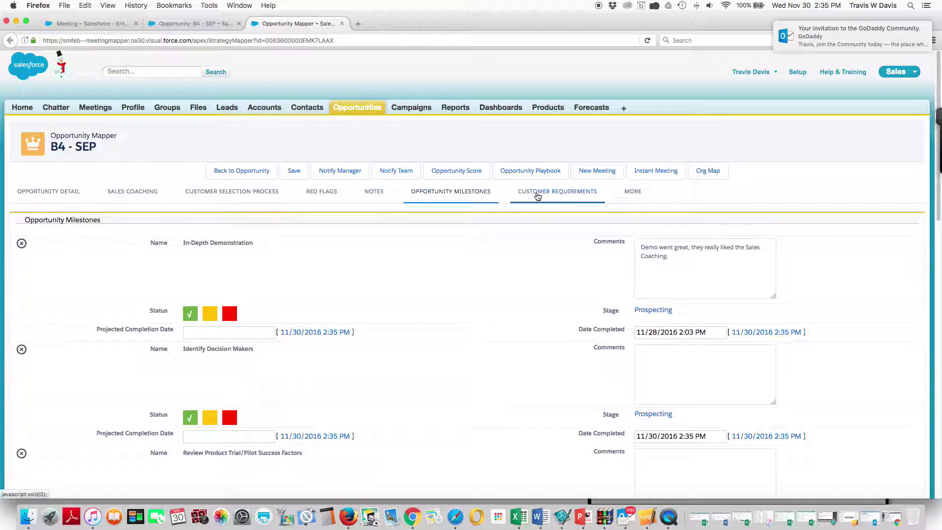
Review the customer requirements with their solution score, and the competitors' strengths and weaknesses
{"action": "left_click", "coordinate": [536, 194]}
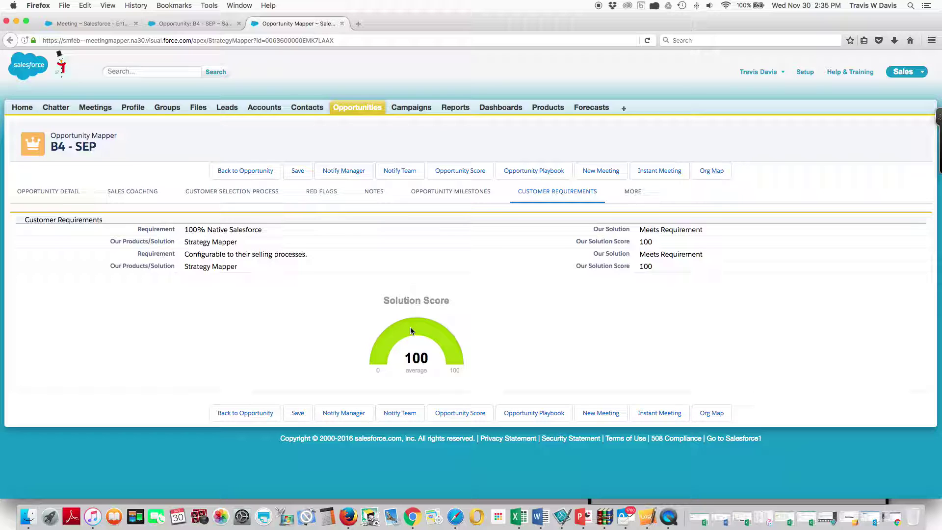
{"action": "left_click", "coordinate": [632, 196]}
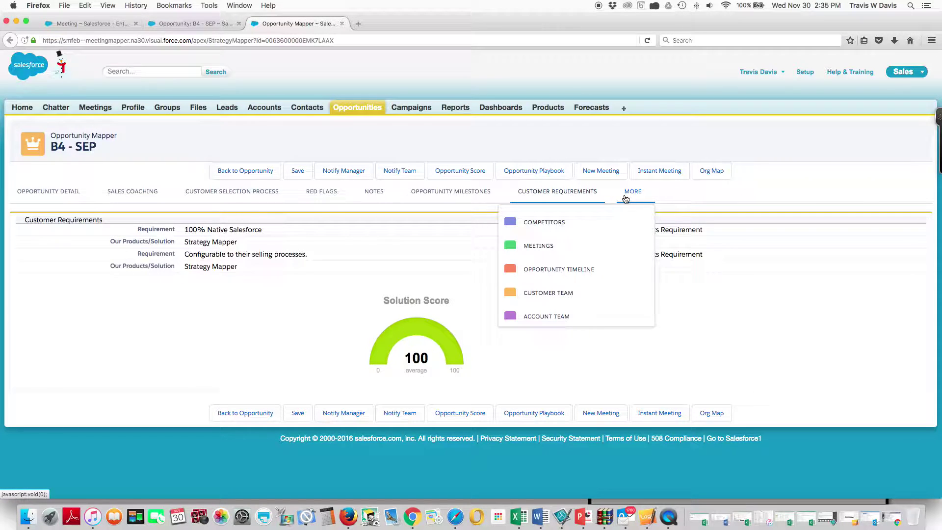
{"action": "left_click", "coordinate": [527, 224]}
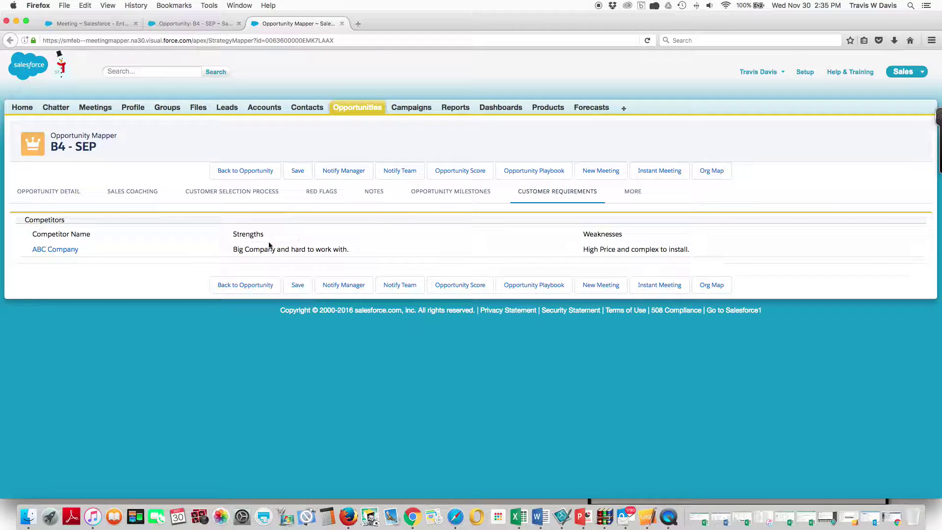
View the opportunity's meetings and expand the public and internal notes of the OIM - Initial Demo meeting
{"action": "left_click", "coordinate": [633, 194]}
{"action": "left_click", "coordinate": [550, 246]}
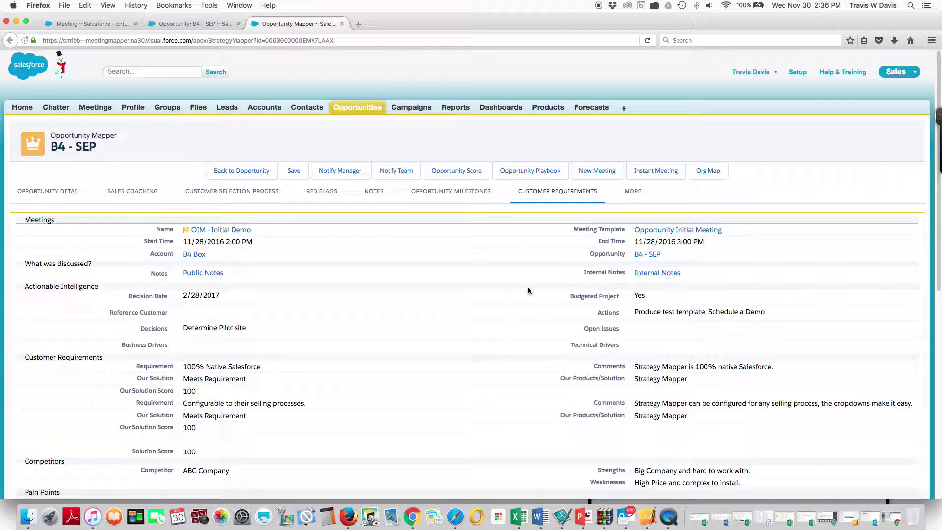
{"action": "scroll", "coordinate": [481, 274], "scroll_direction": "down", "scroll_amount": 2}
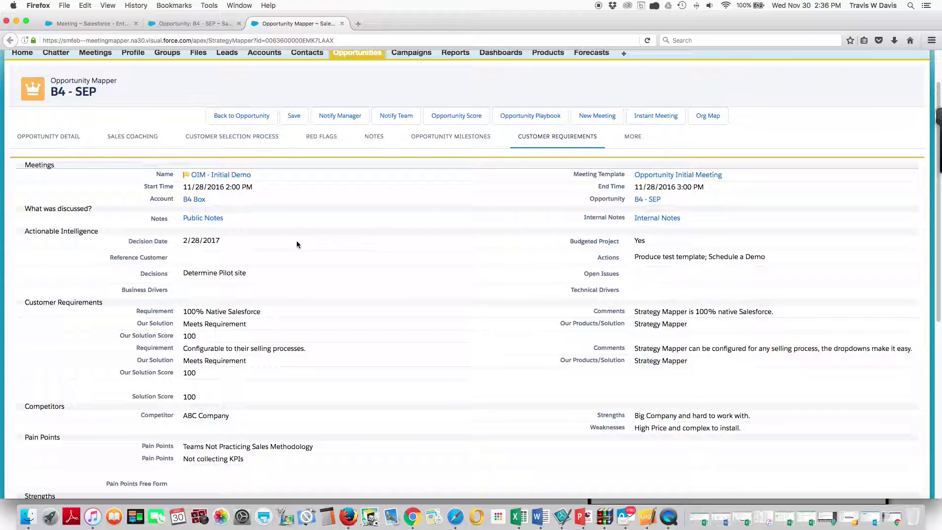
{"action": "left_click", "coordinate": [206, 218]}
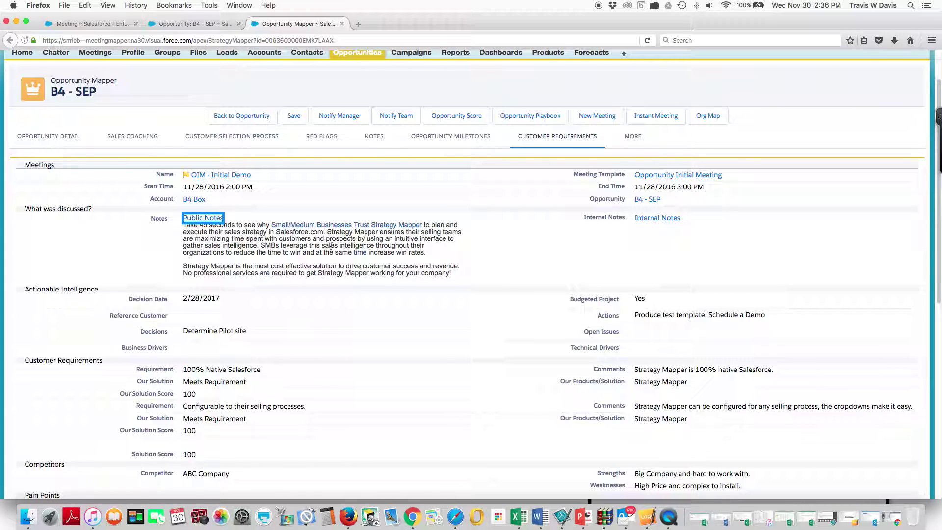
{"action": "left_click", "coordinate": [667, 219]}
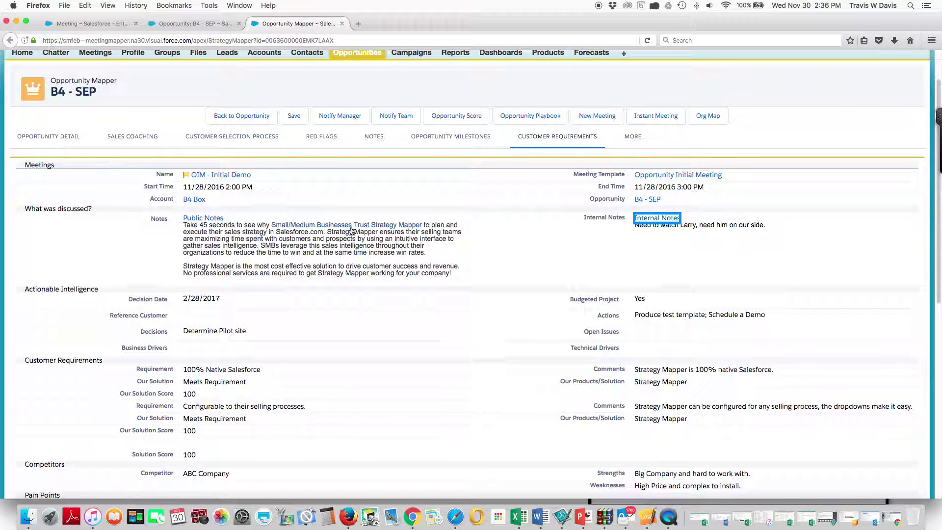
Review the demo meeting's actionable intelligence, requirements, competitors, pain points, strengths, weaknesses, objections and why buys
{"action": "scroll", "coordinate": [408, 260], "scroll_direction": "down", "scroll_amount": 4}
{"action": "scroll", "coordinate": [409, 262], "scroll_direction": "down", "scroll_amount": 1}
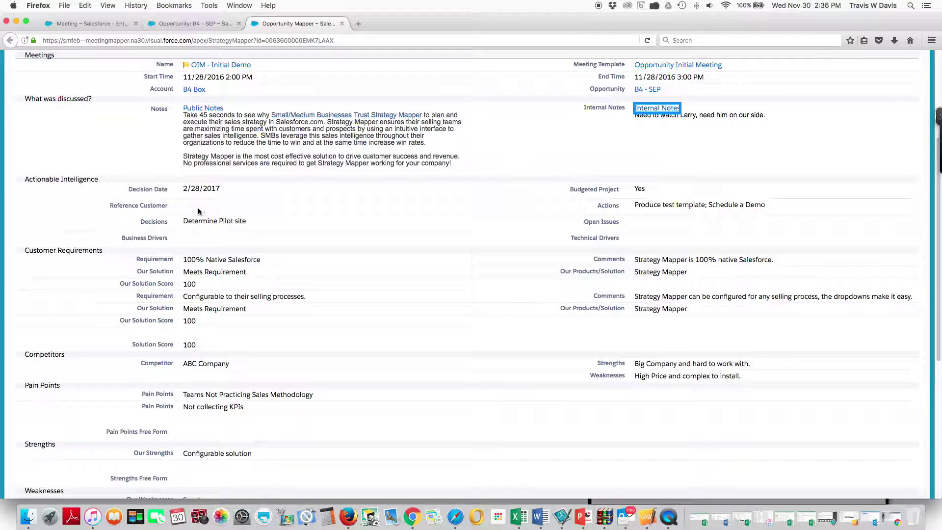
{"action": "scroll", "coordinate": [202, 219], "scroll_direction": "down", "scroll_amount": 1}
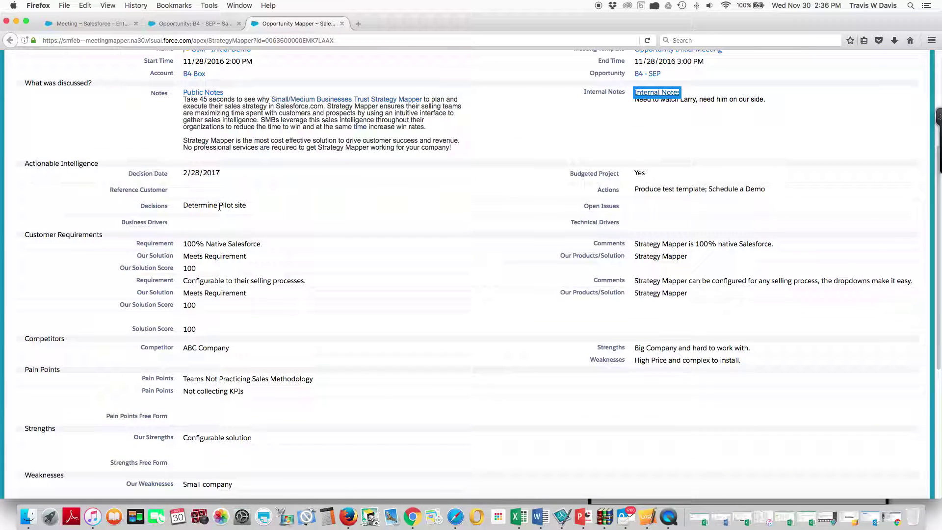
{"action": "scroll", "coordinate": [238, 233], "scroll_direction": "down", "scroll_amount": 4}
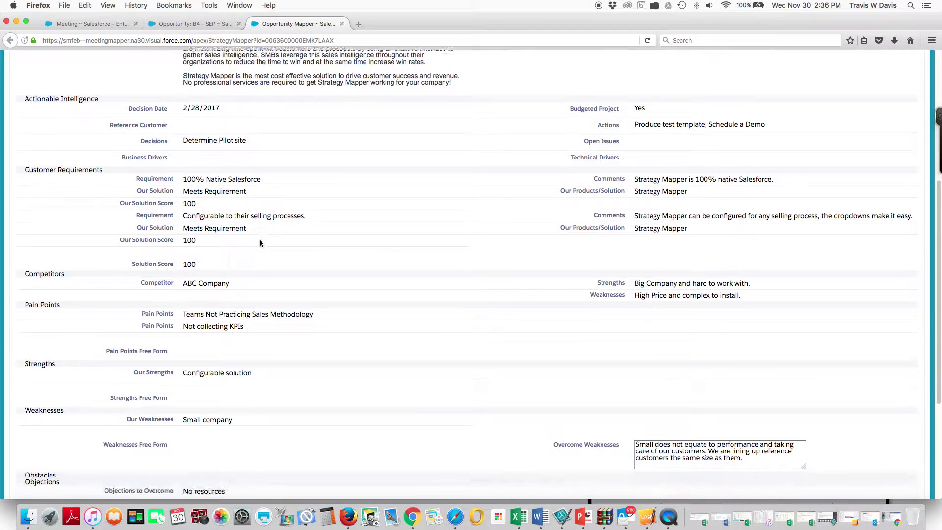
{"action": "scroll", "coordinate": [260, 243], "scroll_direction": "down", "scroll_amount": 6}
{"action": "scroll", "coordinate": [245, 252], "scroll_direction": "down", "scroll_amount": 5}
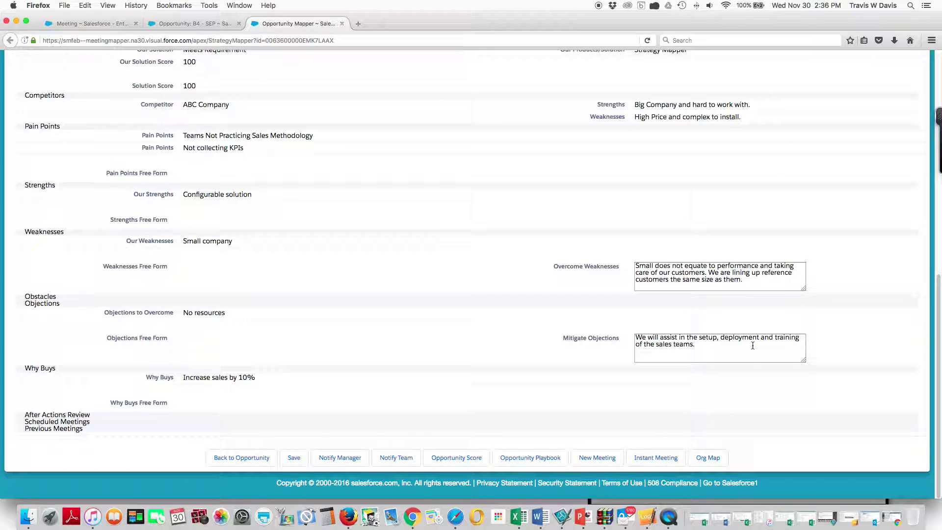
{"action": "scroll", "coordinate": [752, 346], "scroll_direction": "up", "scroll_amount": 15}
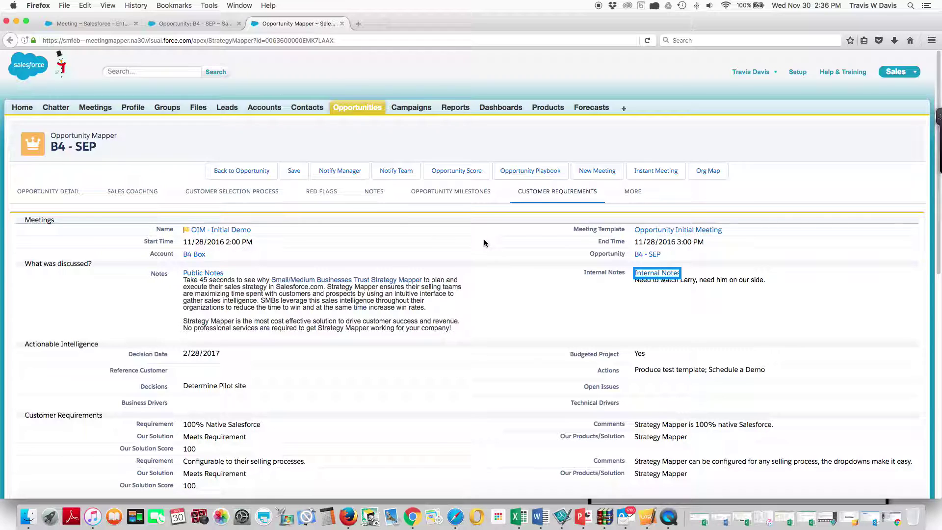
Examine the opportunity timeline, including the account contacts and sales team of the initial demo meeting
{"action": "left_click", "coordinate": [643, 201]}
{"action": "left_click", "coordinate": [545, 270]}
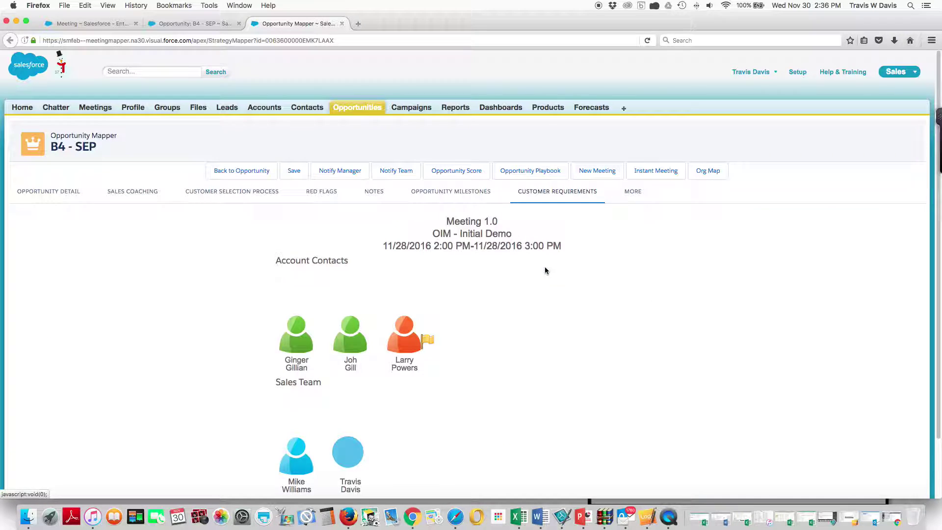
{"action": "scroll", "coordinate": [534, 277], "scroll_direction": "down", "scroll_amount": 3}
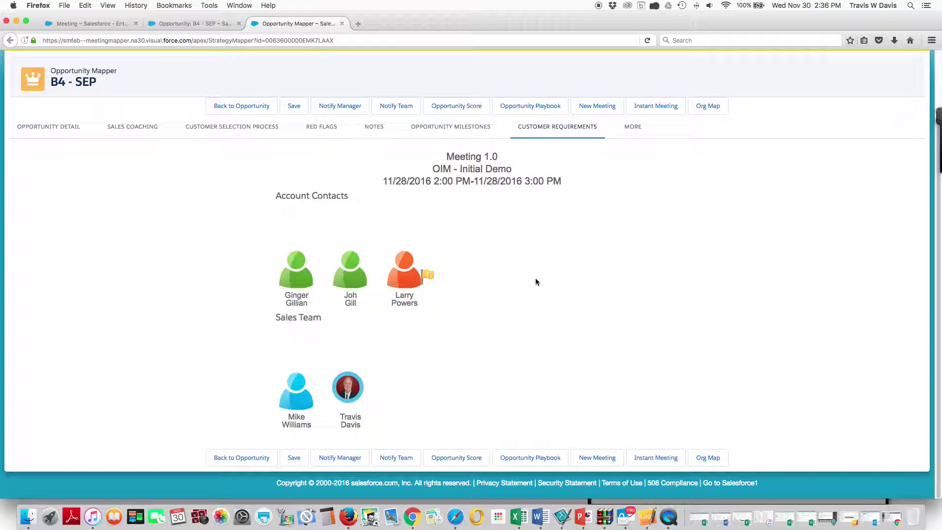
Review the customer team and the account team of the B4 - SEP opportunity
{"action": "left_click", "coordinate": [632, 127]}
{"action": "left_click", "coordinate": [543, 229]}
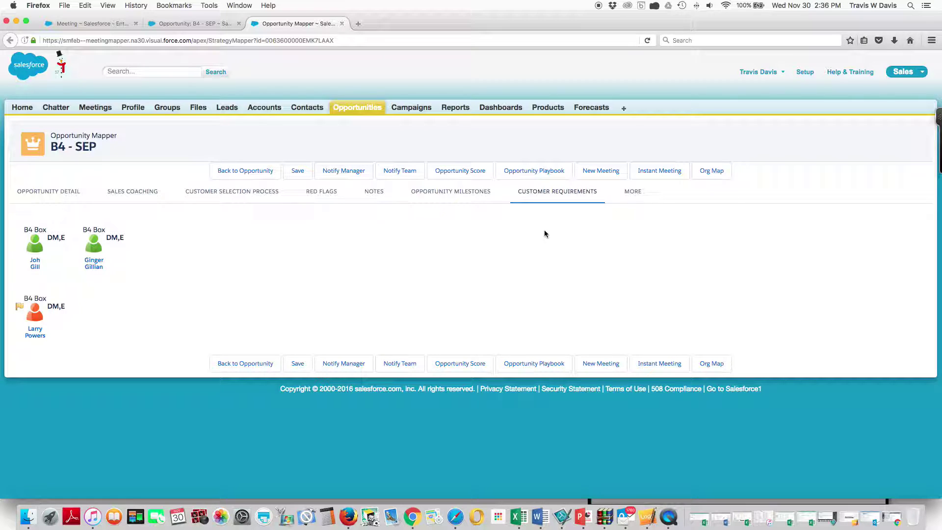
{"action": "left_click", "coordinate": [630, 192]}
{"action": "left_click", "coordinate": [535, 316]}
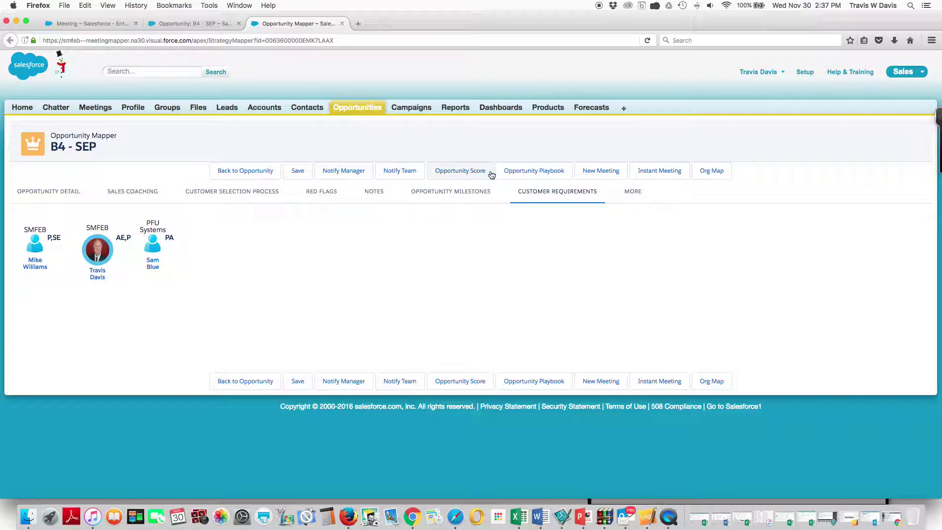
Review the B4 - SEP opportunity score, solution score and the Opportunity Mapper and Meeting Mapper factors behind them, and close the score window
{"action": "left_click", "coordinate": [440, 173]}
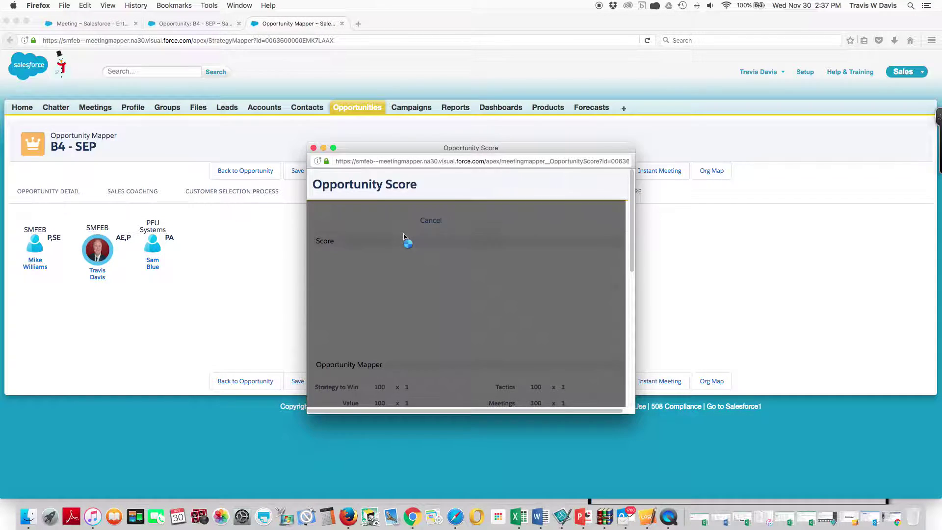
{"action": "scroll", "coordinate": [445, 268], "scroll_direction": "down", "scroll_amount": 3}
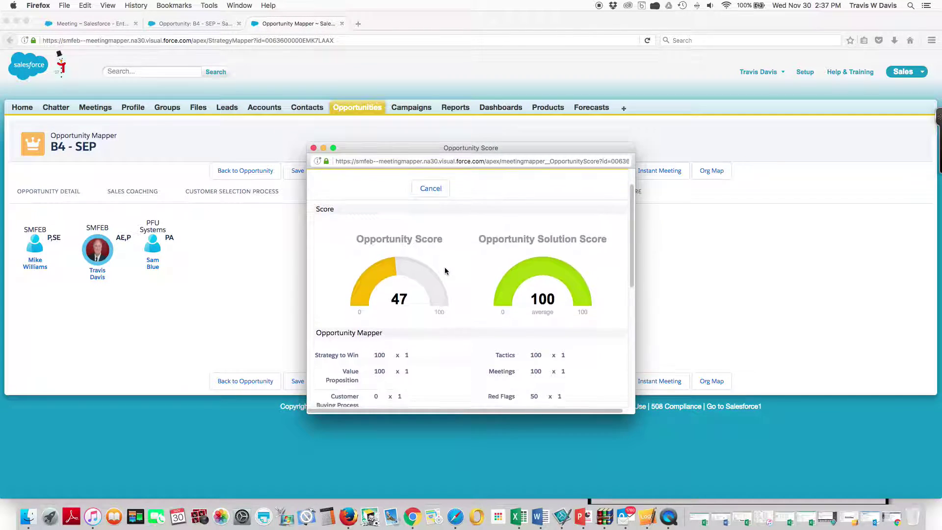
{"action": "scroll", "coordinate": [445, 270], "scroll_direction": "down", "scroll_amount": 3}
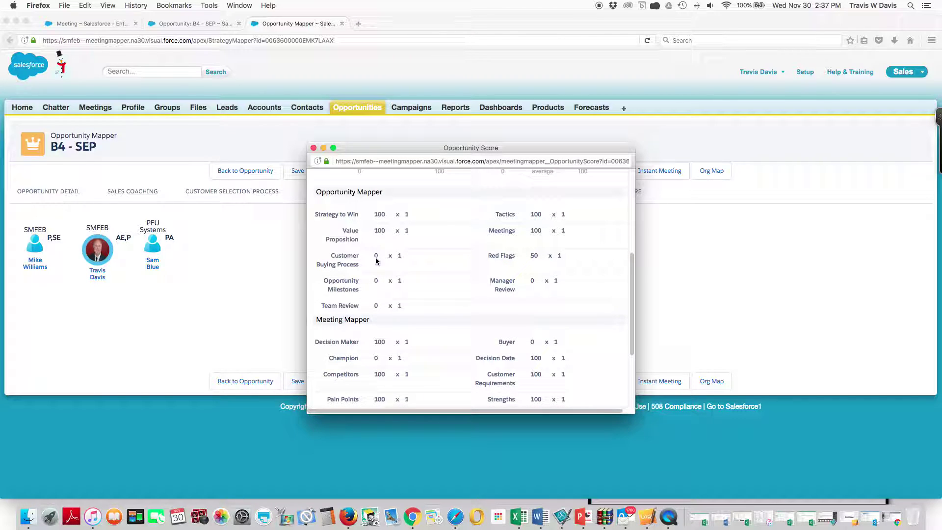
{"action": "scroll", "coordinate": [427, 268], "scroll_direction": "down", "scroll_amount": 1}
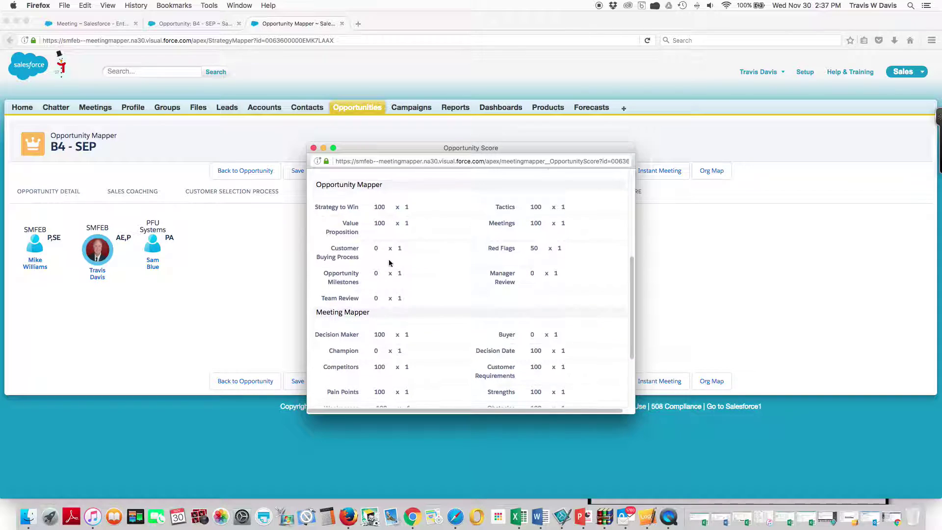
{"action": "scroll", "coordinate": [428, 274], "scroll_direction": "down", "scroll_amount": 3}
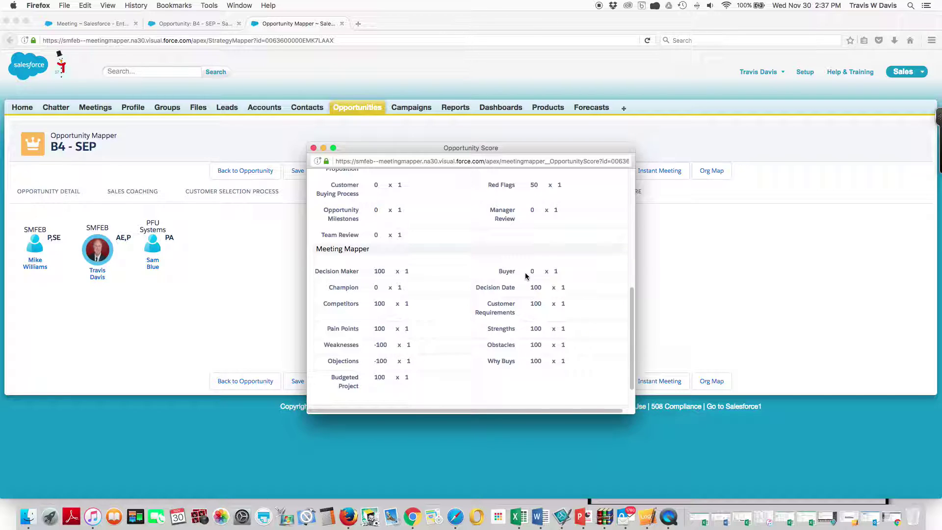
{"action": "scroll", "coordinate": [525, 306], "scroll_direction": "up", "scroll_amount": 9}
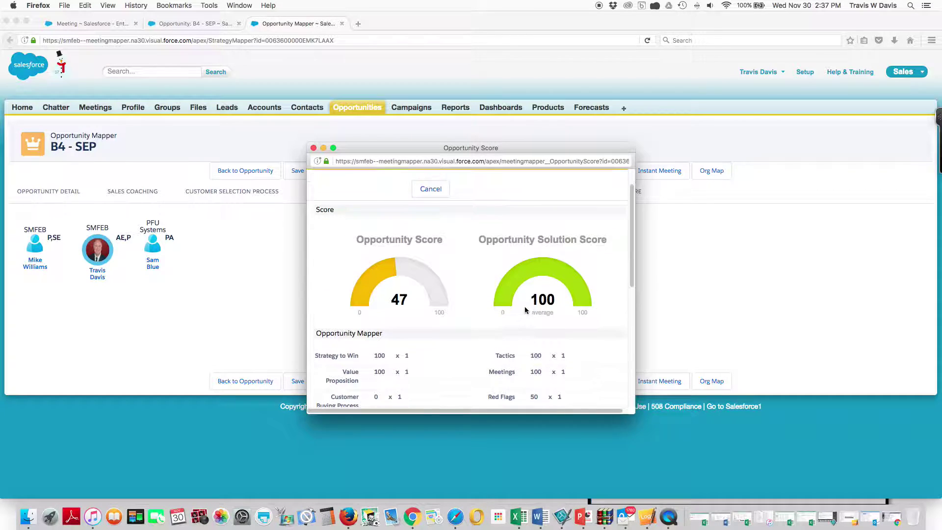
{"action": "left_click", "coordinate": [313, 147]}
Open the B4 - SEP Opportunity Playbook and review its overview, sales coaching and situational awareness sections
{"action": "left_click", "coordinate": [534, 171]}
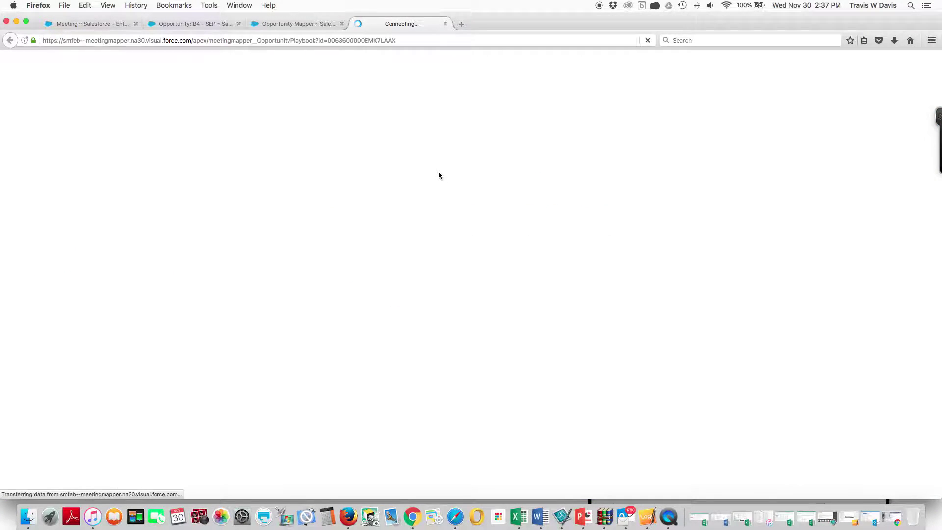
{"action": "scroll", "coordinate": [473, 193], "scroll_direction": "down", "scroll_amount": 2}
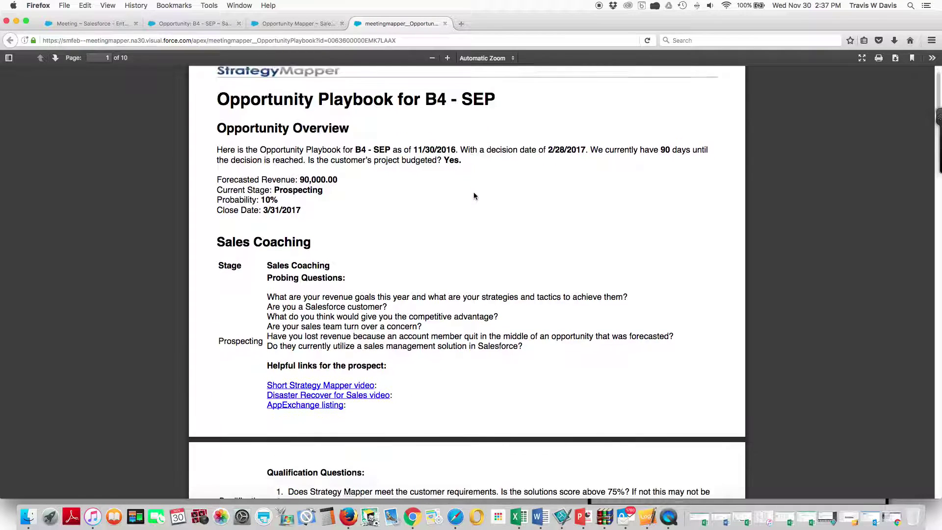
{"action": "scroll", "coordinate": [405, 237], "scroll_direction": "down", "scroll_amount": 5}
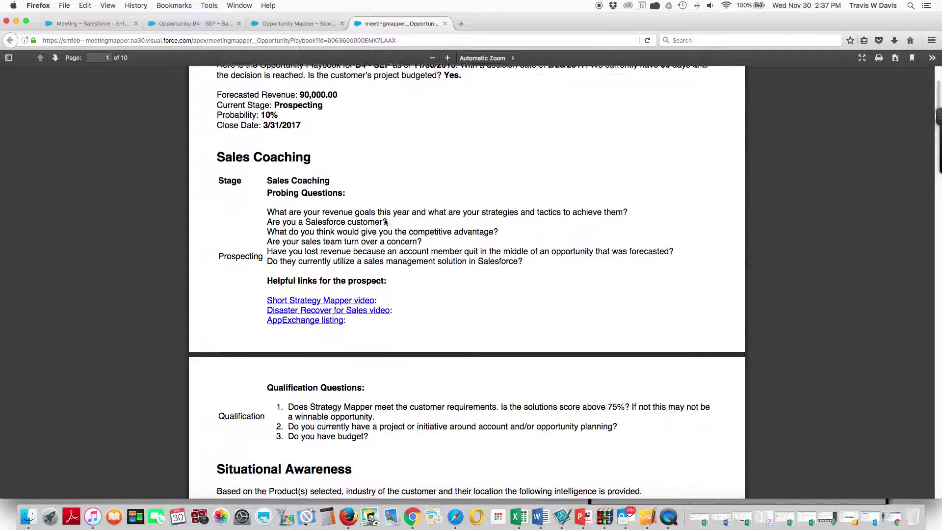
{"action": "scroll", "coordinate": [457, 223], "scroll_direction": "down", "scroll_amount": 8}
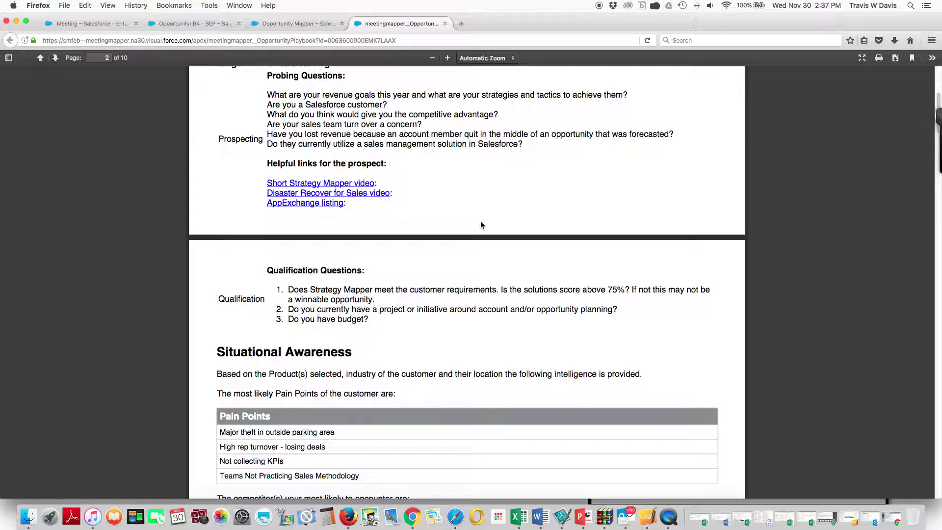
{"action": "scroll", "coordinate": [473, 260], "scroll_direction": "down", "scroll_amount": 2}
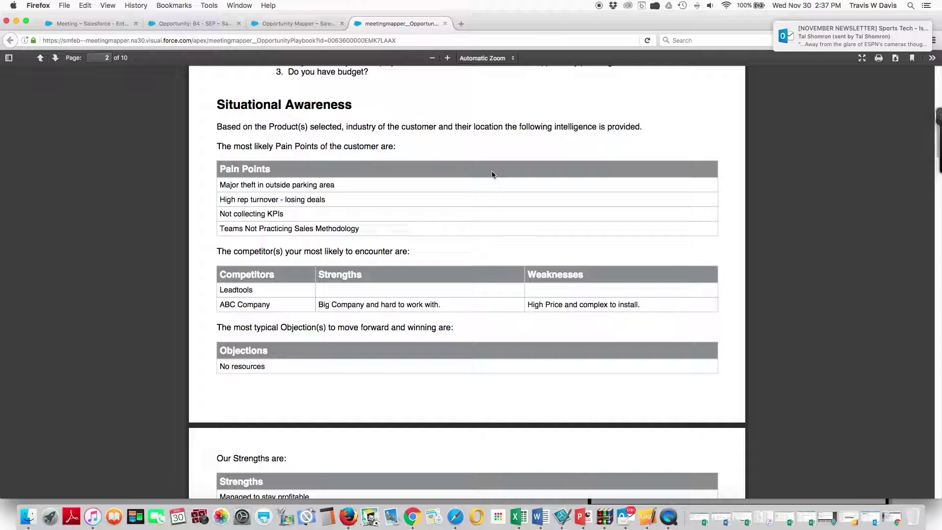
{"action": "scroll", "coordinate": [376, 196], "scroll_direction": "down", "scroll_amount": 3}
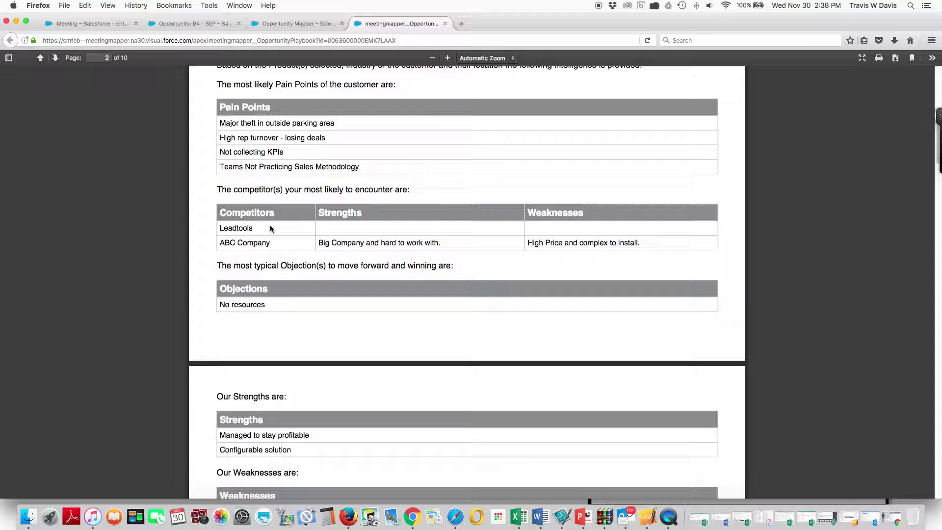
{"action": "scroll", "coordinate": [280, 231], "scroll_direction": "down", "scroll_amount": 3}
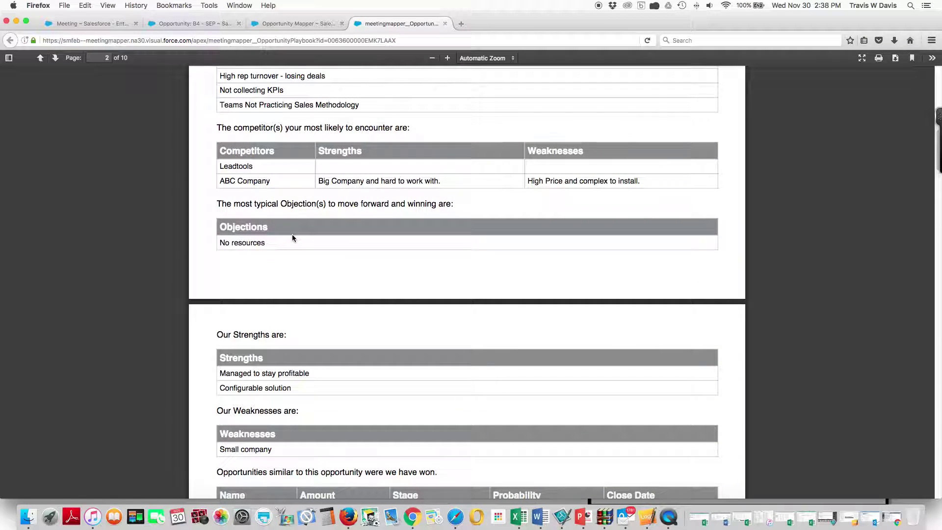
{"action": "scroll", "coordinate": [293, 234], "scroll_direction": "down", "scroll_amount": 5}
{"action": "scroll", "coordinate": [299, 228], "scroll_direction": "down", "scroll_amount": 2}
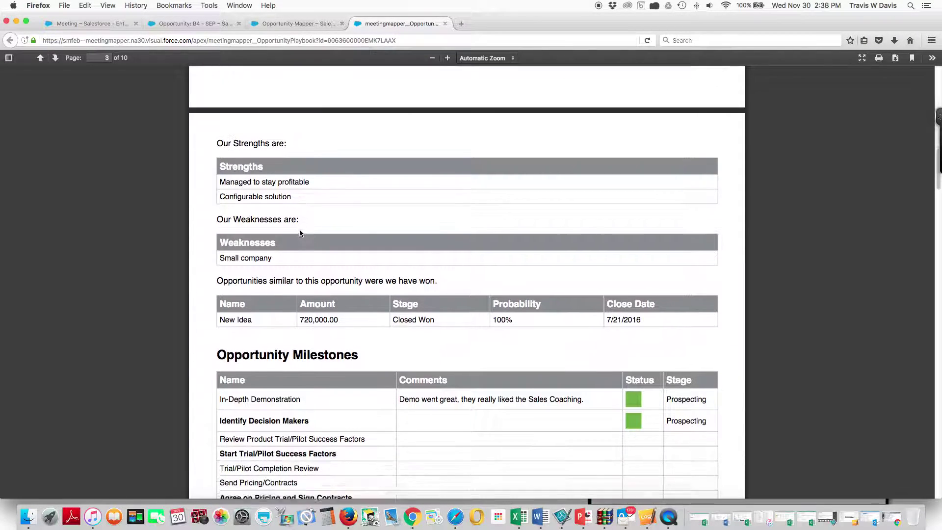
Examine the playbook's similar won opportunities, opportunity milestones, current situation and the solutions positioned to meet customer requirements
{"action": "scroll", "coordinate": [300, 229], "scroll_direction": "down", "scroll_amount": 4}
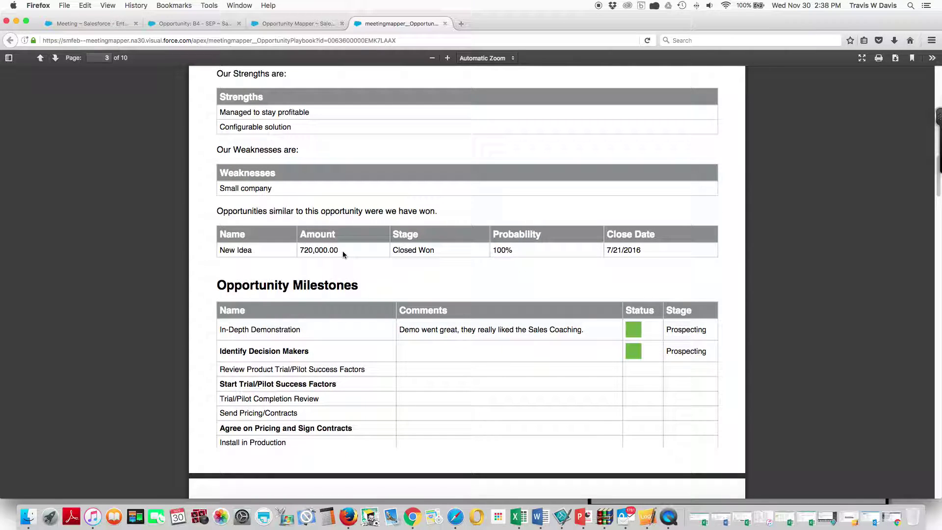
{"action": "scroll", "coordinate": [342, 251], "scroll_direction": "down", "scroll_amount": 3}
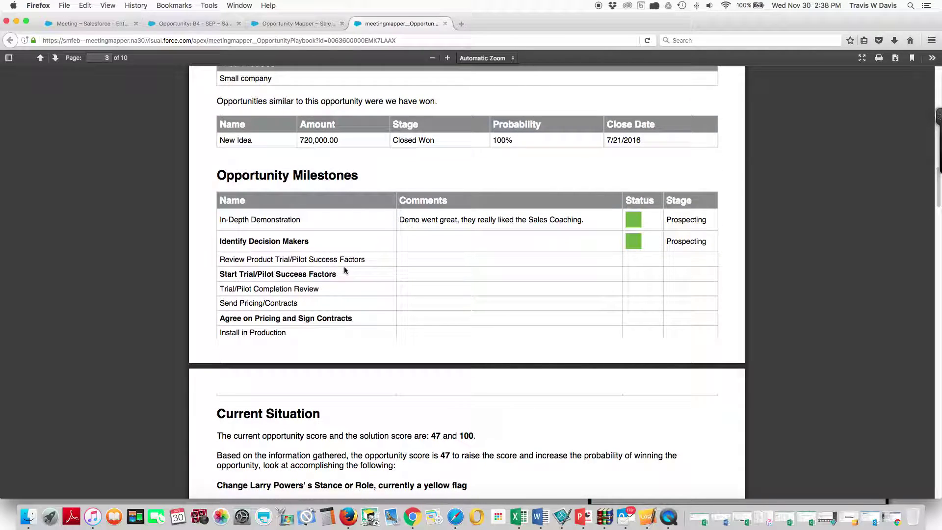
{"action": "scroll", "coordinate": [344, 266], "scroll_direction": "down", "scroll_amount": 3}
{"action": "scroll", "coordinate": [344, 268], "scroll_direction": "down", "scroll_amount": 4}
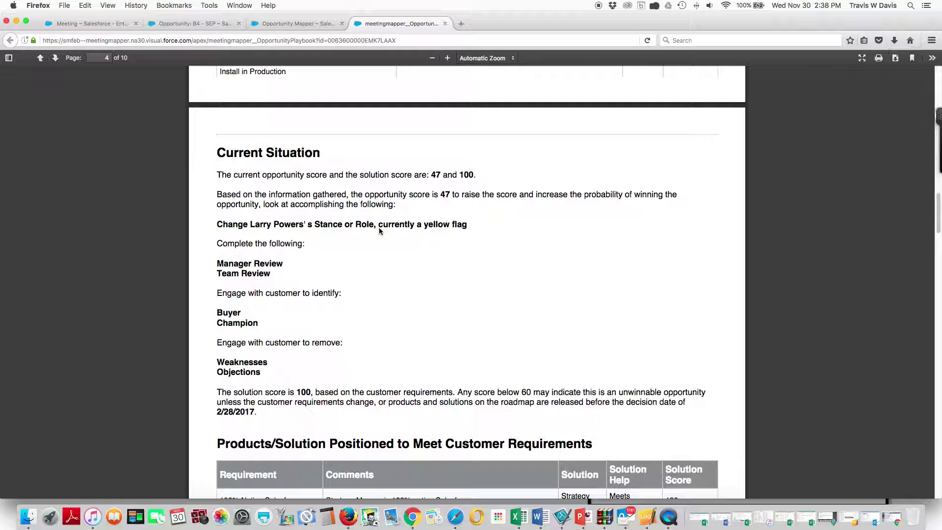
{"action": "scroll", "coordinate": [382, 242], "scroll_direction": "down", "scroll_amount": 2}
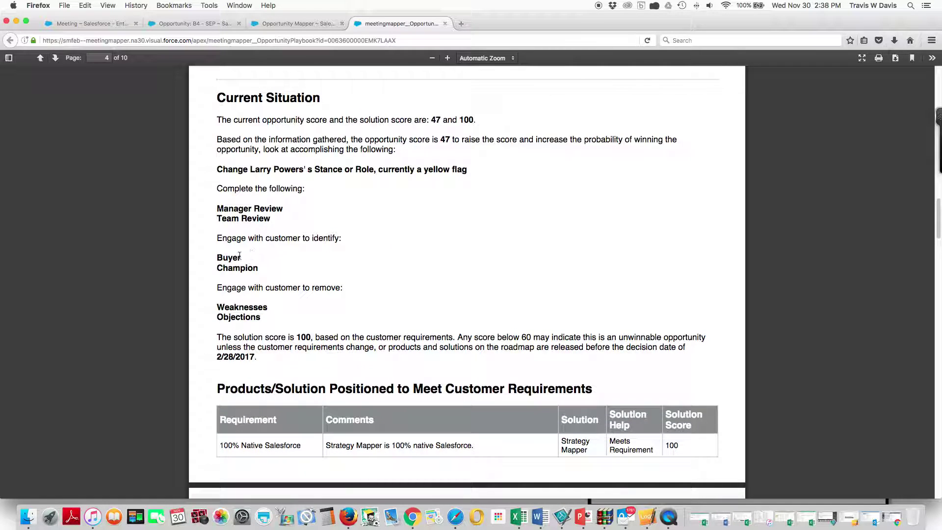
{"action": "scroll", "coordinate": [271, 250], "scroll_direction": "down", "scroll_amount": 3}
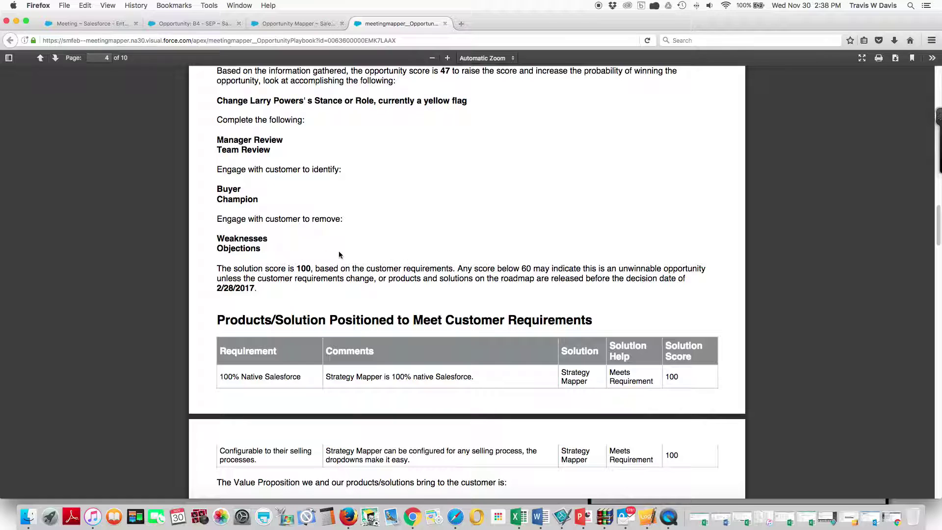
{"action": "scroll", "coordinate": [369, 264], "scroll_direction": "down", "scroll_amount": 5}
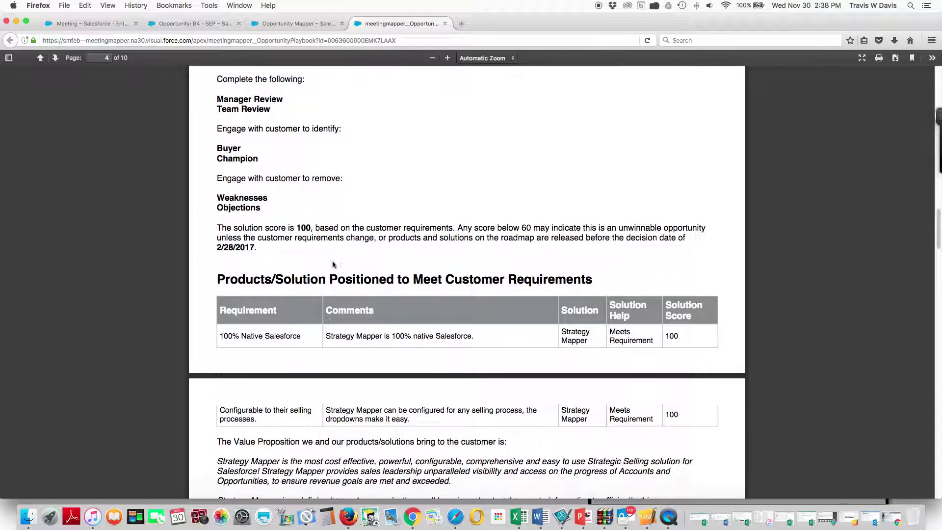
{"action": "scroll", "coordinate": [480, 281], "scroll_direction": "down", "scroll_amount": 20}
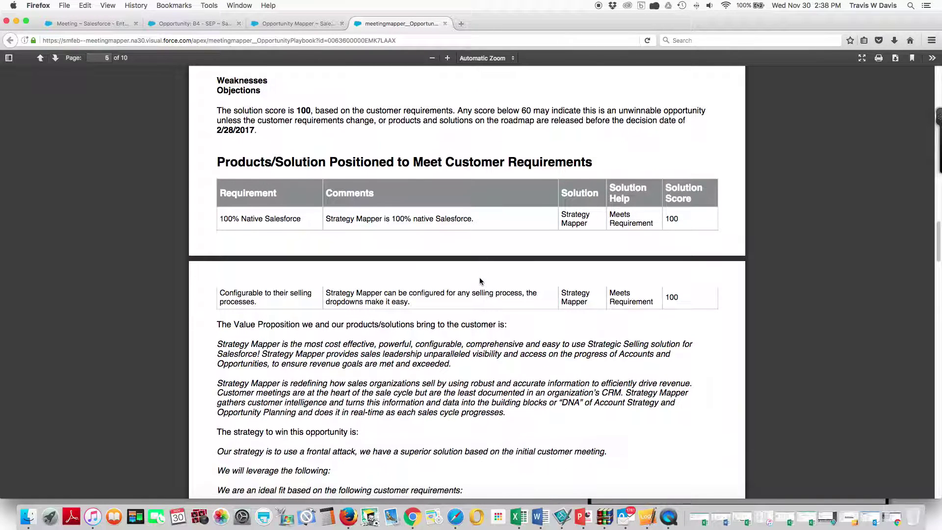
Review the playbook's customer selection process, red flags, notes, competitors and public notes from the last meeting
{"action": "scroll", "coordinate": [479, 281], "scroll_direction": "down", "scroll_amount": 15}
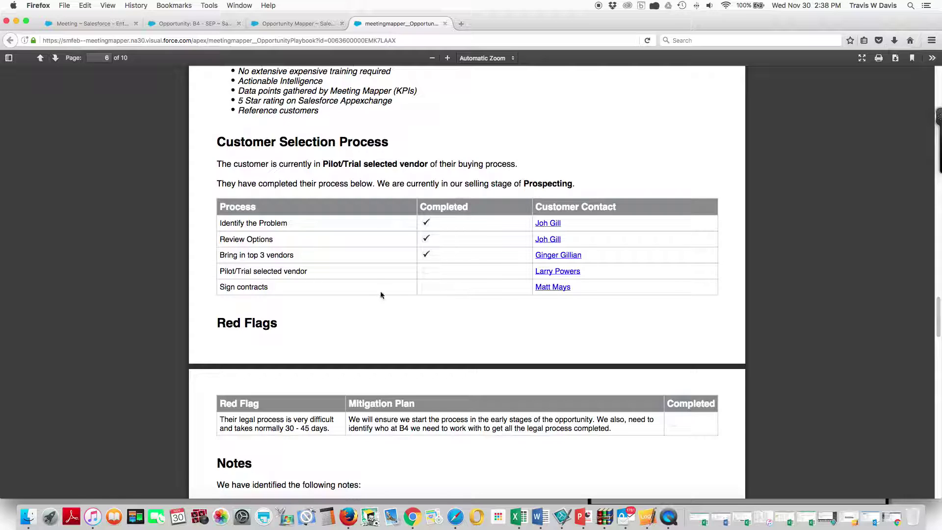
{"action": "scroll", "coordinate": [353, 282], "scroll_direction": "down", "scroll_amount": 2}
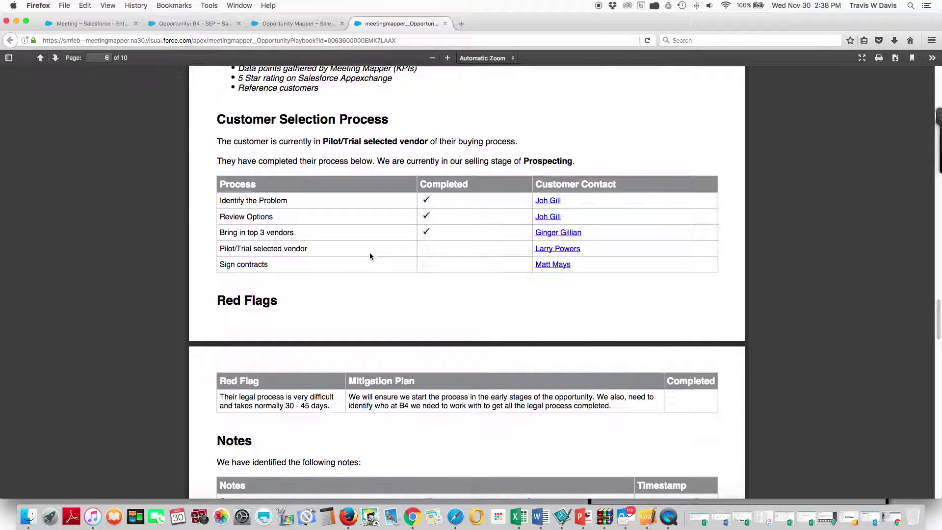
{"action": "scroll", "coordinate": [375, 253], "scroll_direction": "down", "scroll_amount": 2}
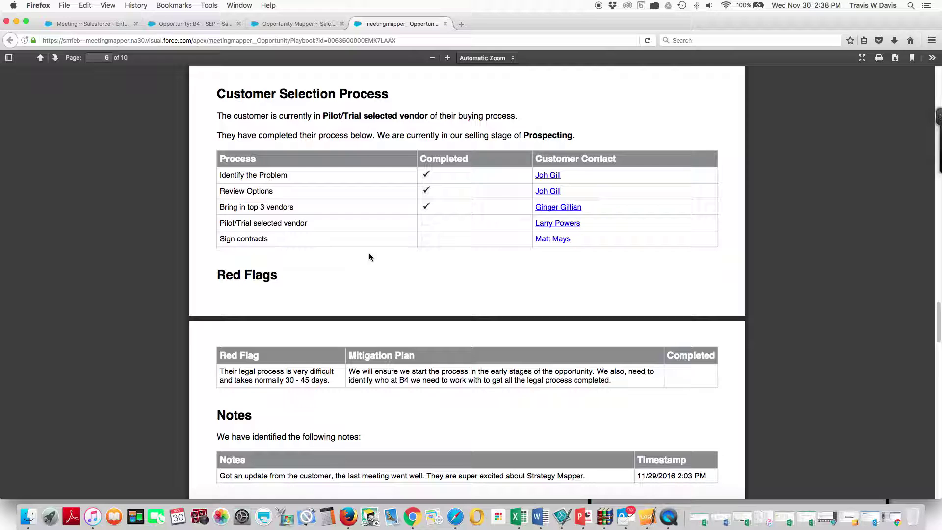
{"action": "scroll", "coordinate": [371, 249], "scroll_direction": "down", "scroll_amount": 10}
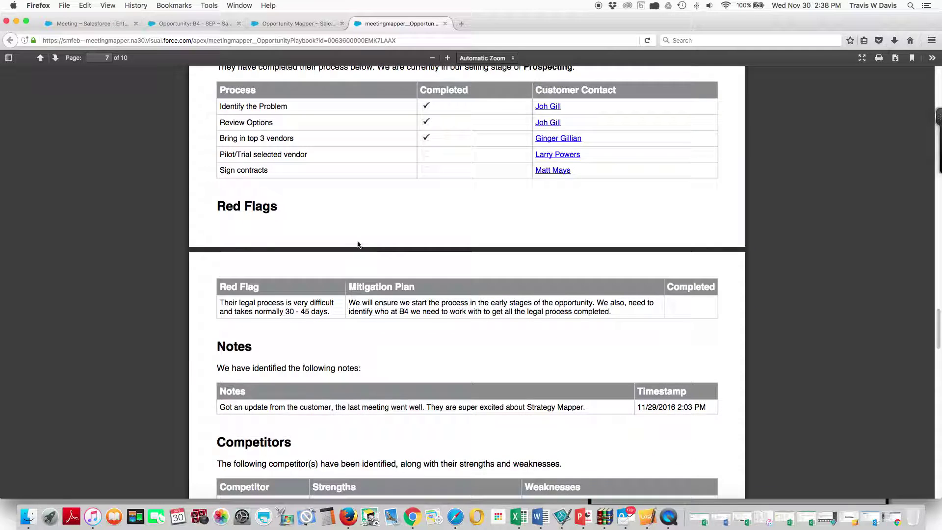
{"action": "scroll", "coordinate": [360, 243], "scroll_direction": "down", "scroll_amount": 8}
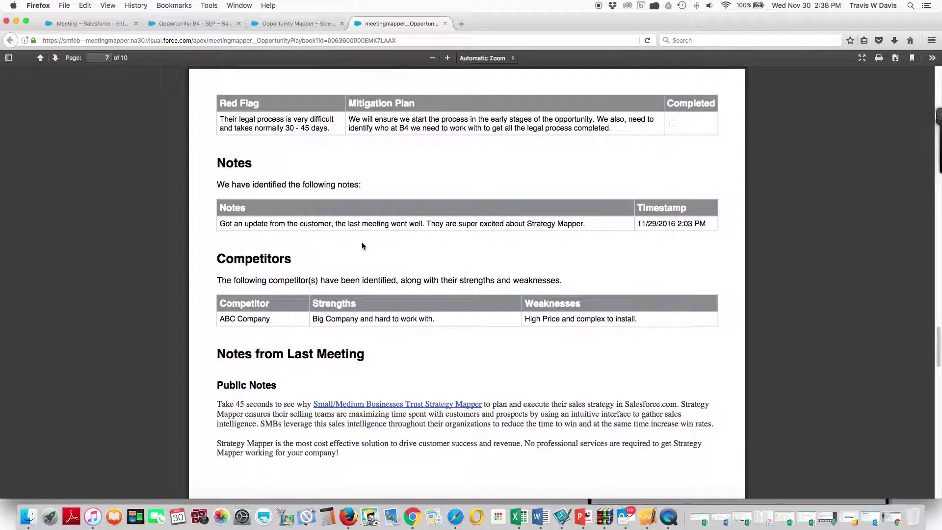
{"action": "scroll", "coordinate": [362, 245], "scroll_direction": "down", "scroll_amount": 10}
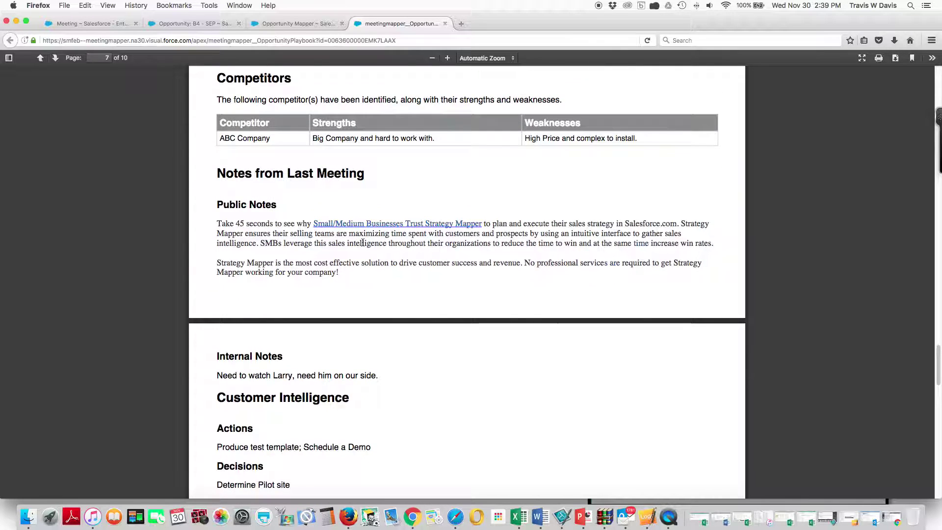
Examine the playbook's internal notes, customer intelligence, customer team, scheduled activities, and manager and team comments
{"action": "scroll", "coordinate": [362, 245], "scroll_direction": "down", "scroll_amount": 4}
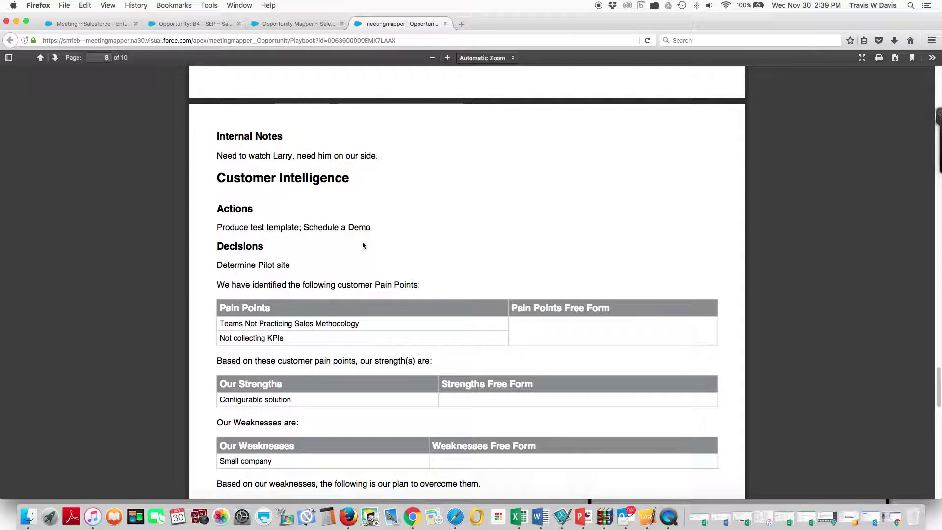
{"action": "scroll", "coordinate": [362, 246], "scroll_direction": "down", "scroll_amount": 20}
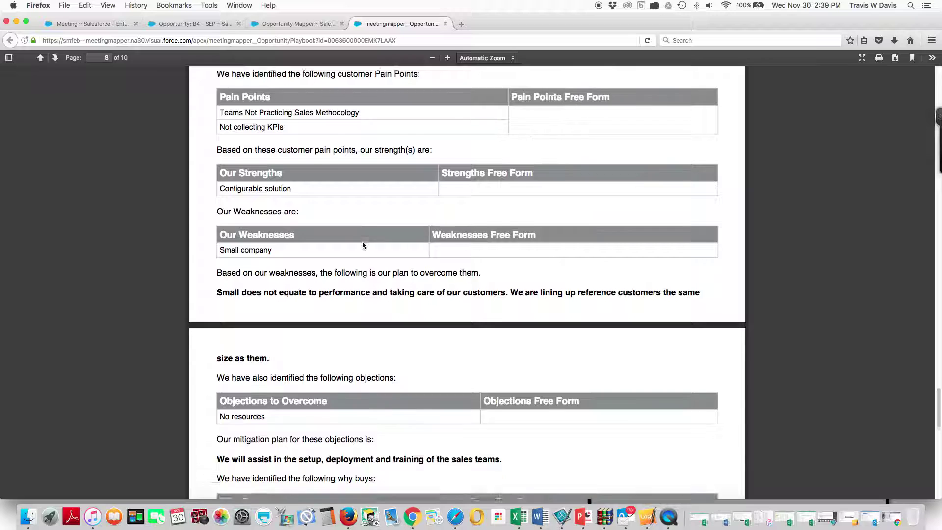
{"action": "scroll", "coordinate": [362, 243], "scroll_direction": "down", "scroll_amount": 4}
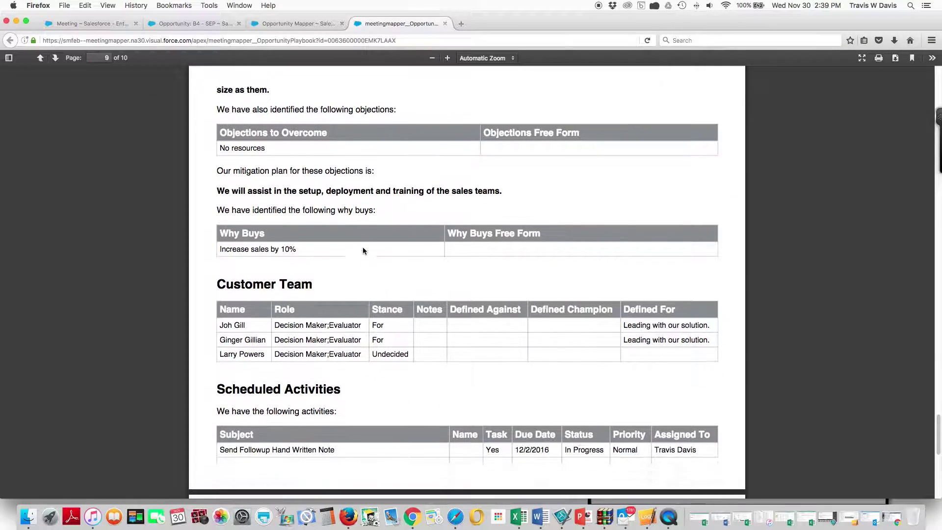
{"action": "scroll", "coordinate": [363, 245], "scroll_direction": "down", "scroll_amount": 1}
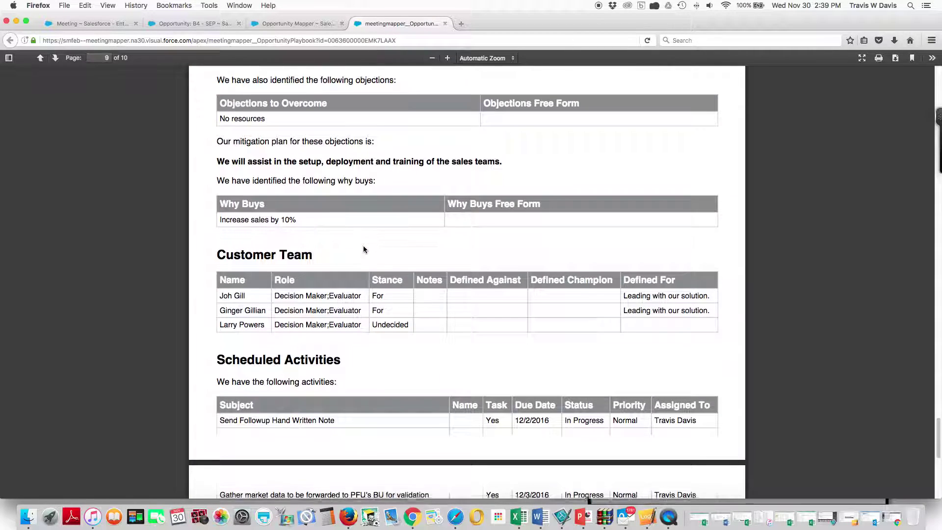
{"action": "scroll", "coordinate": [343, 244], "scroll_direction": "up", "scroll_amount": 6}
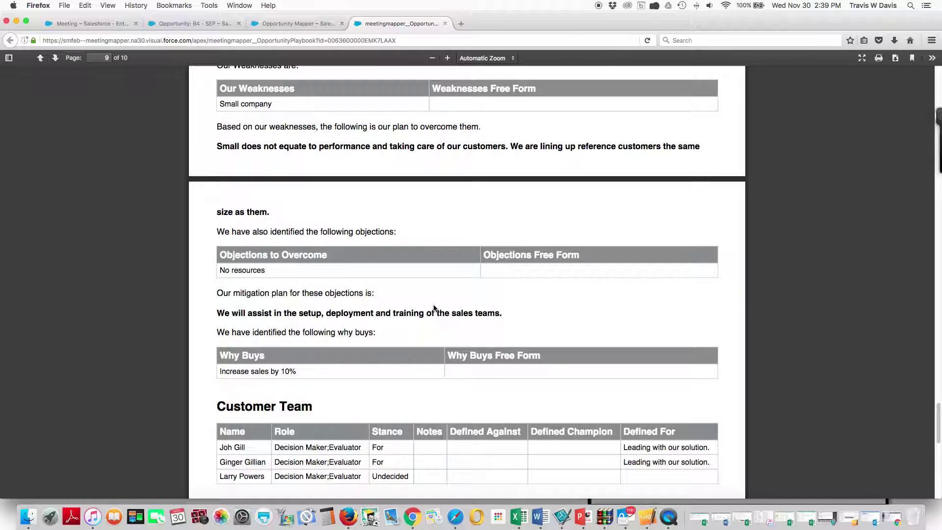
{"action": "scroll", "coordinate": [434, 304], "scroll_direction": "down", "scroll_amount": 7}
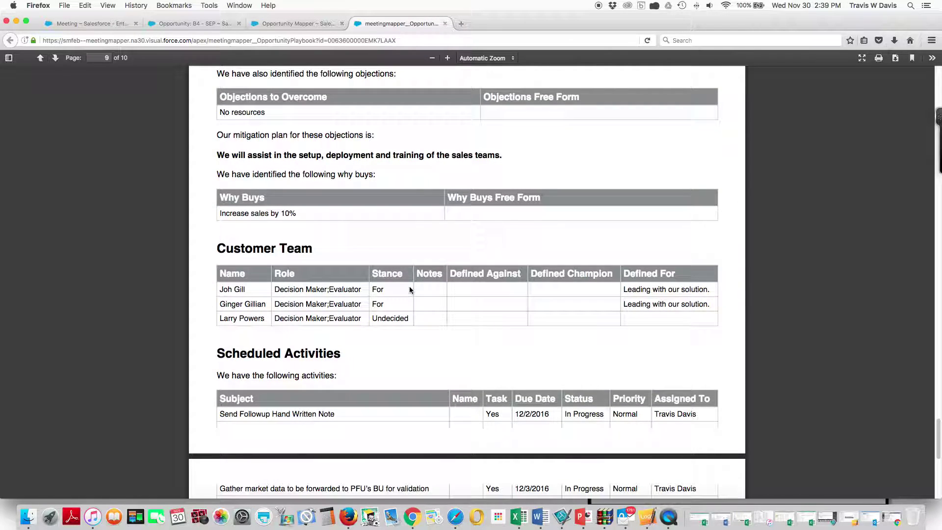
{"action": "scroll", "coordinate": [410, 289], "scroll_direction": "down", "scroll_amount": 8}
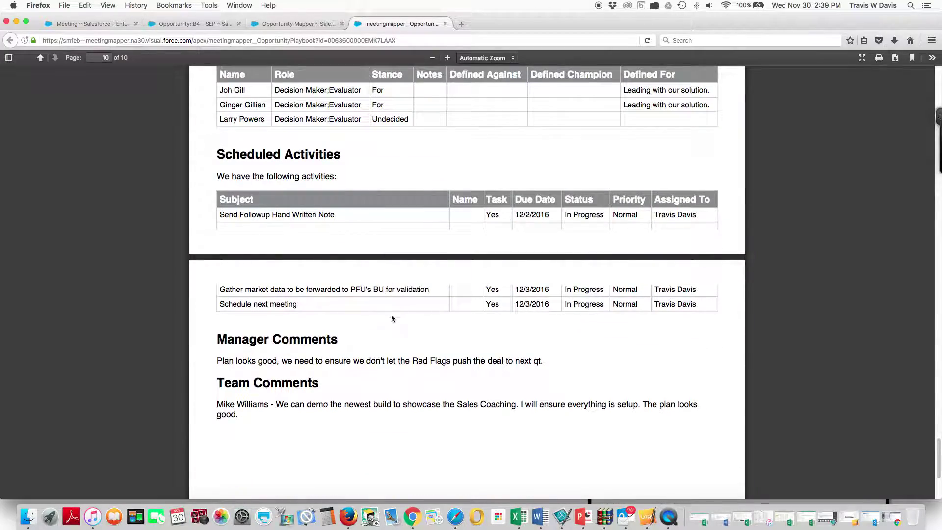
{"action": "scroll", "coordinate": [389, 351], "scroll_direction": "down", "scroll_amount": 3}
{"action": "scroll", "coordinate": [389, 351], "scroll_direction": "up", "scroll_amount": 20}
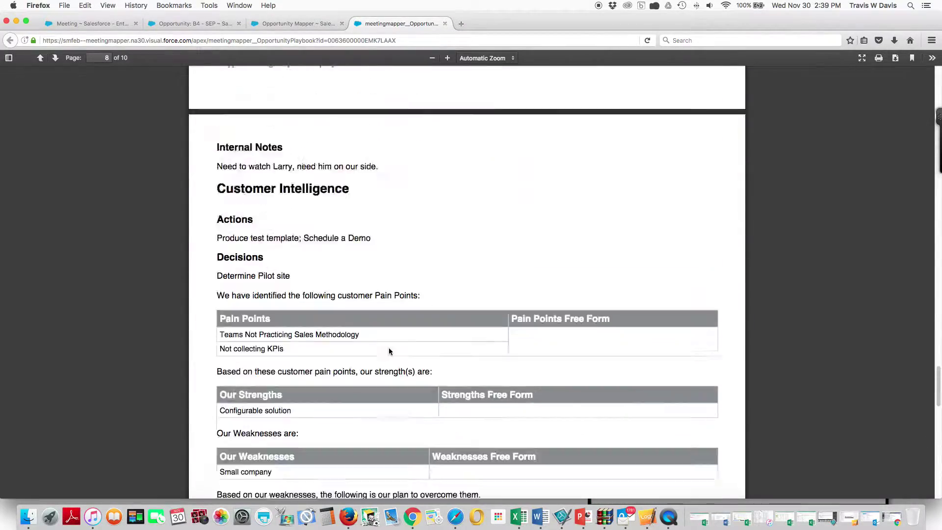